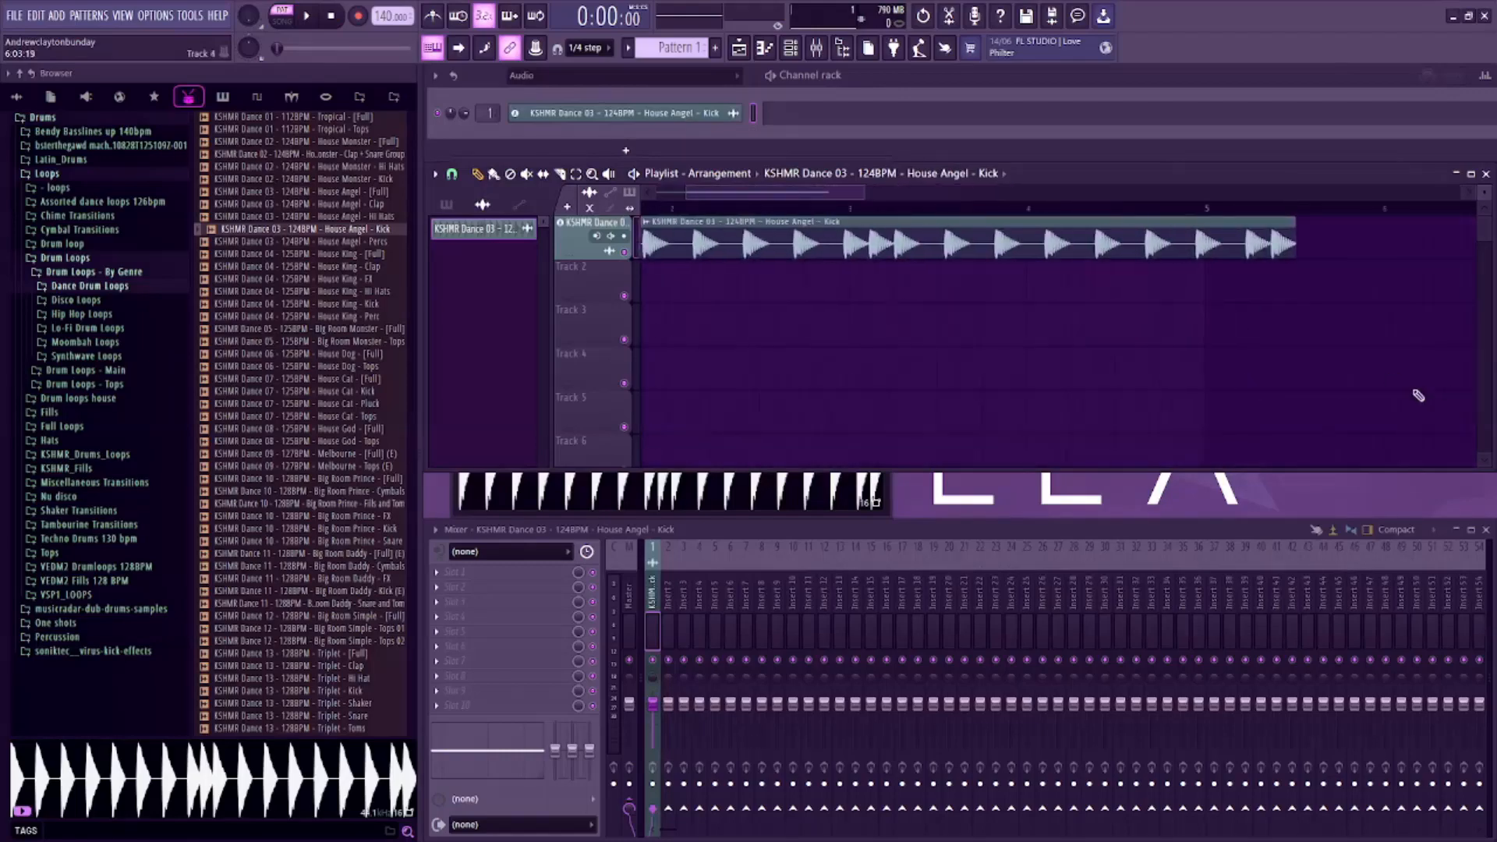
# - Try shifting the House Angel kick loop along the first track, and return it to bar 1
pyautogui.scroll(3, 822, 304)
pyautogui.moveTo(821, 304); pyautogui.dragTo(933, 348)
pyautogui.scroll(-2, 932, 348)
pyautogui.scroll(4, 932, 348)
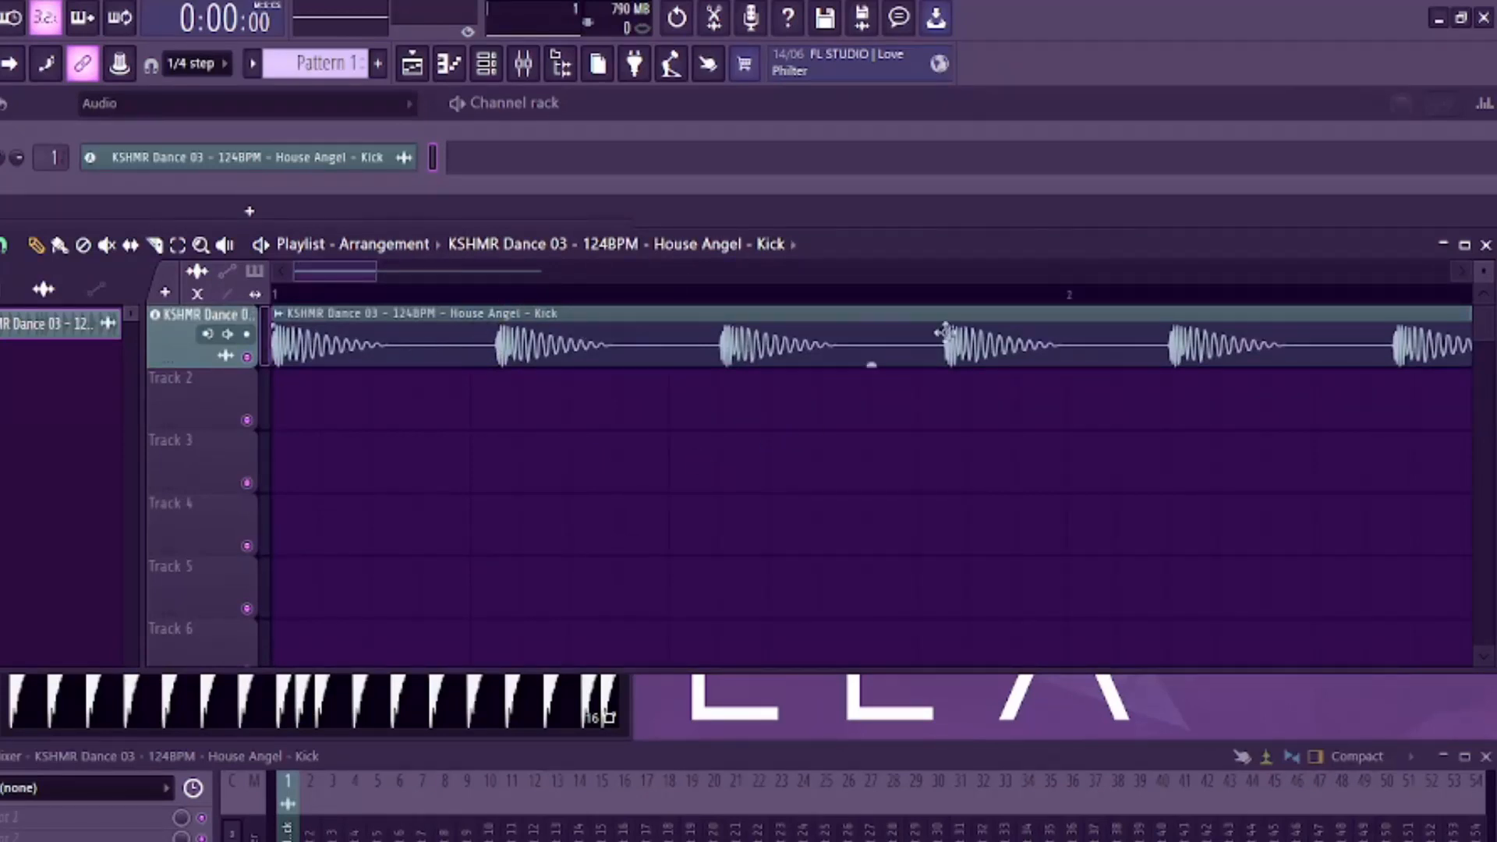
pyautogui.moveTo(993, 335); pyautogui.dragTo(1081, 327)
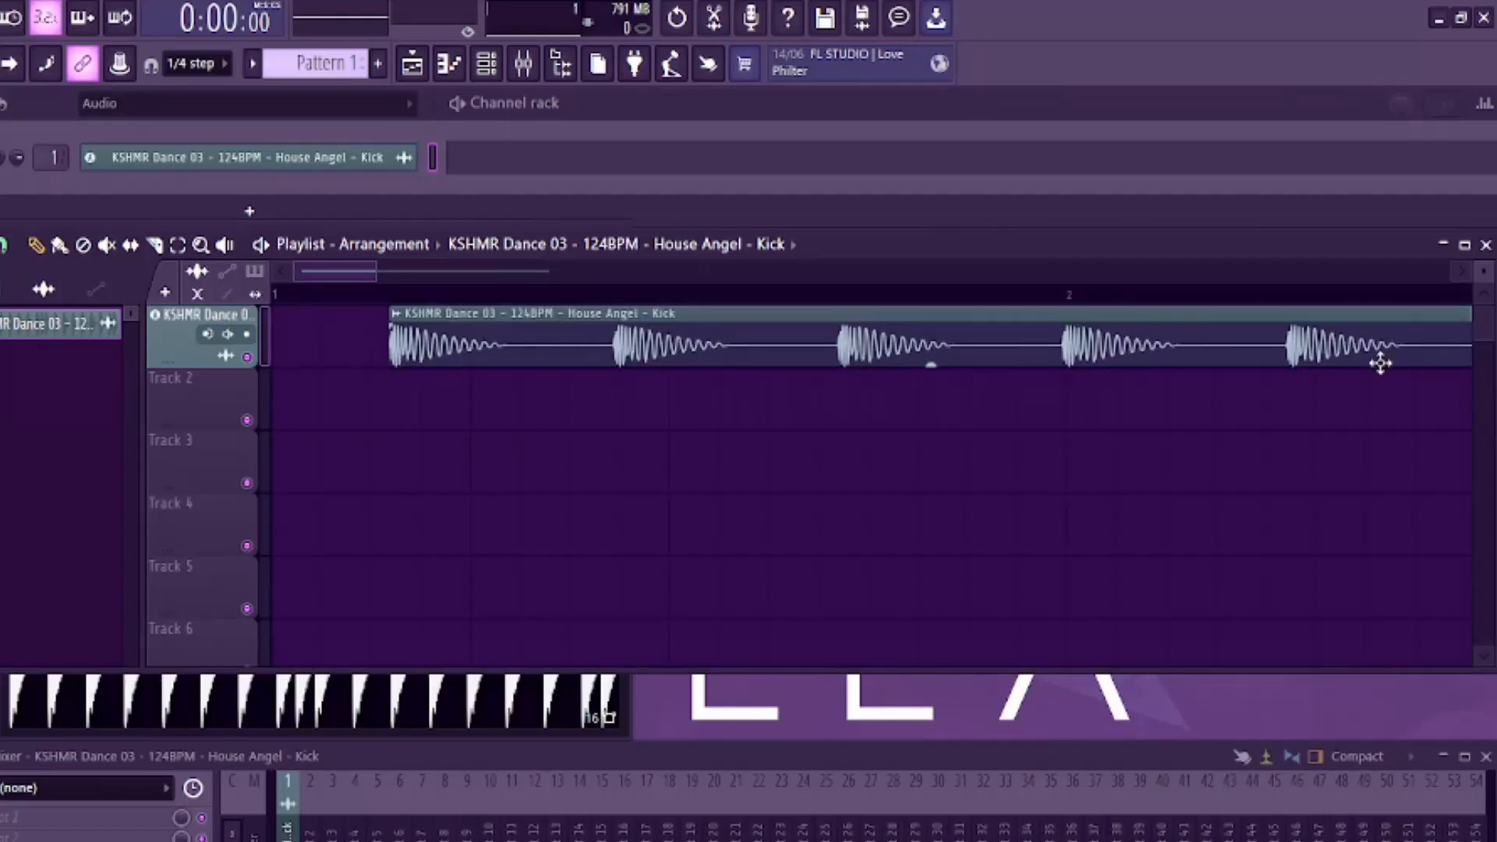
pyautogui.moveTo(1163, 318); pyautogui.dragTo(824, 332)
# - Time-stretch the House Angel kick loop on the first track so that it ends exactly at bar 5
pyautogui.scroll(-3, 649, 453)
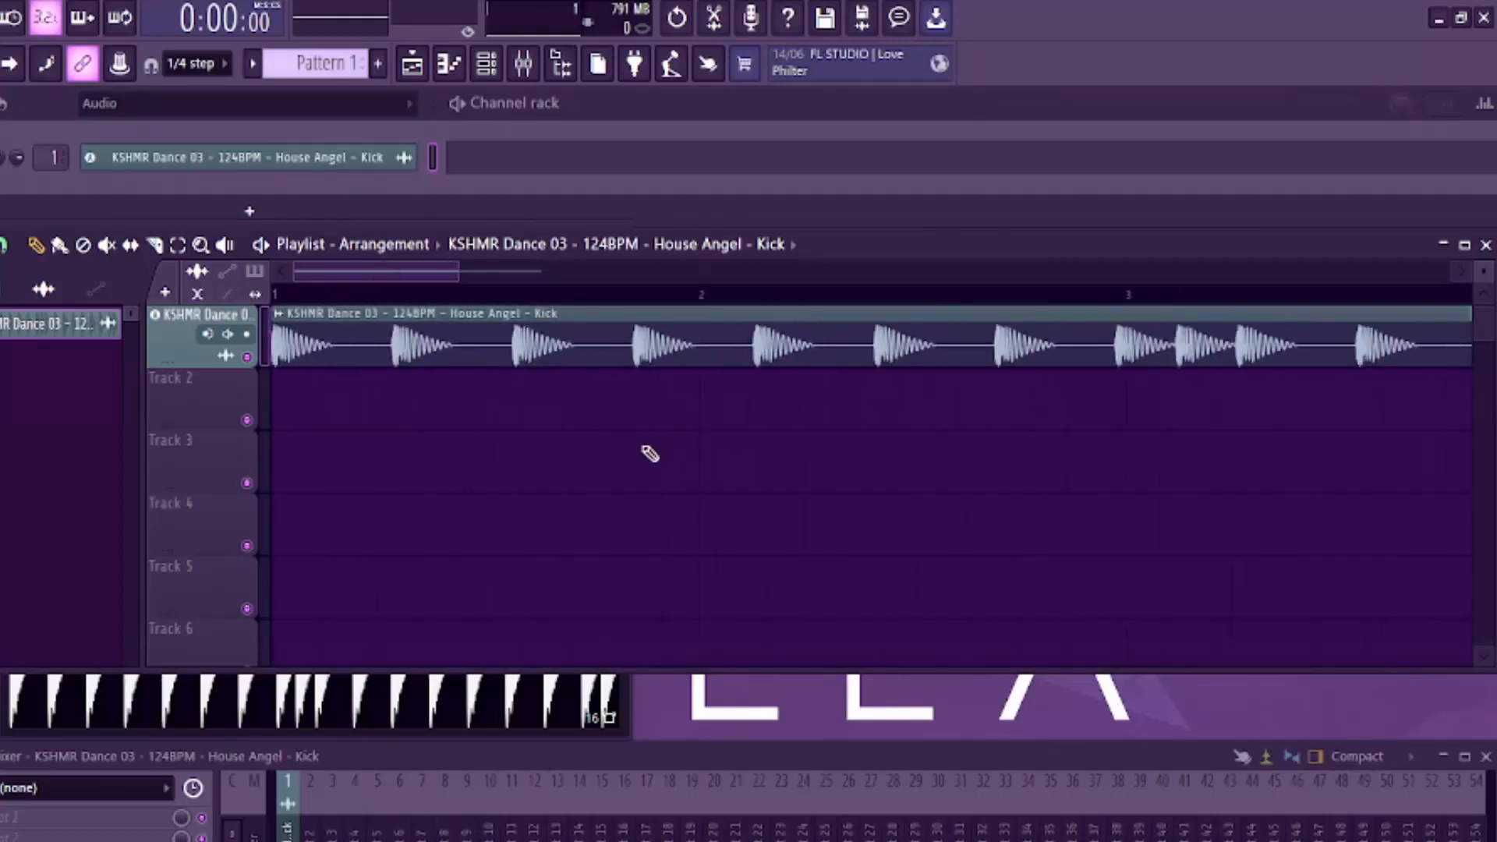
pyautogui.scroll(-2, 649, 453)
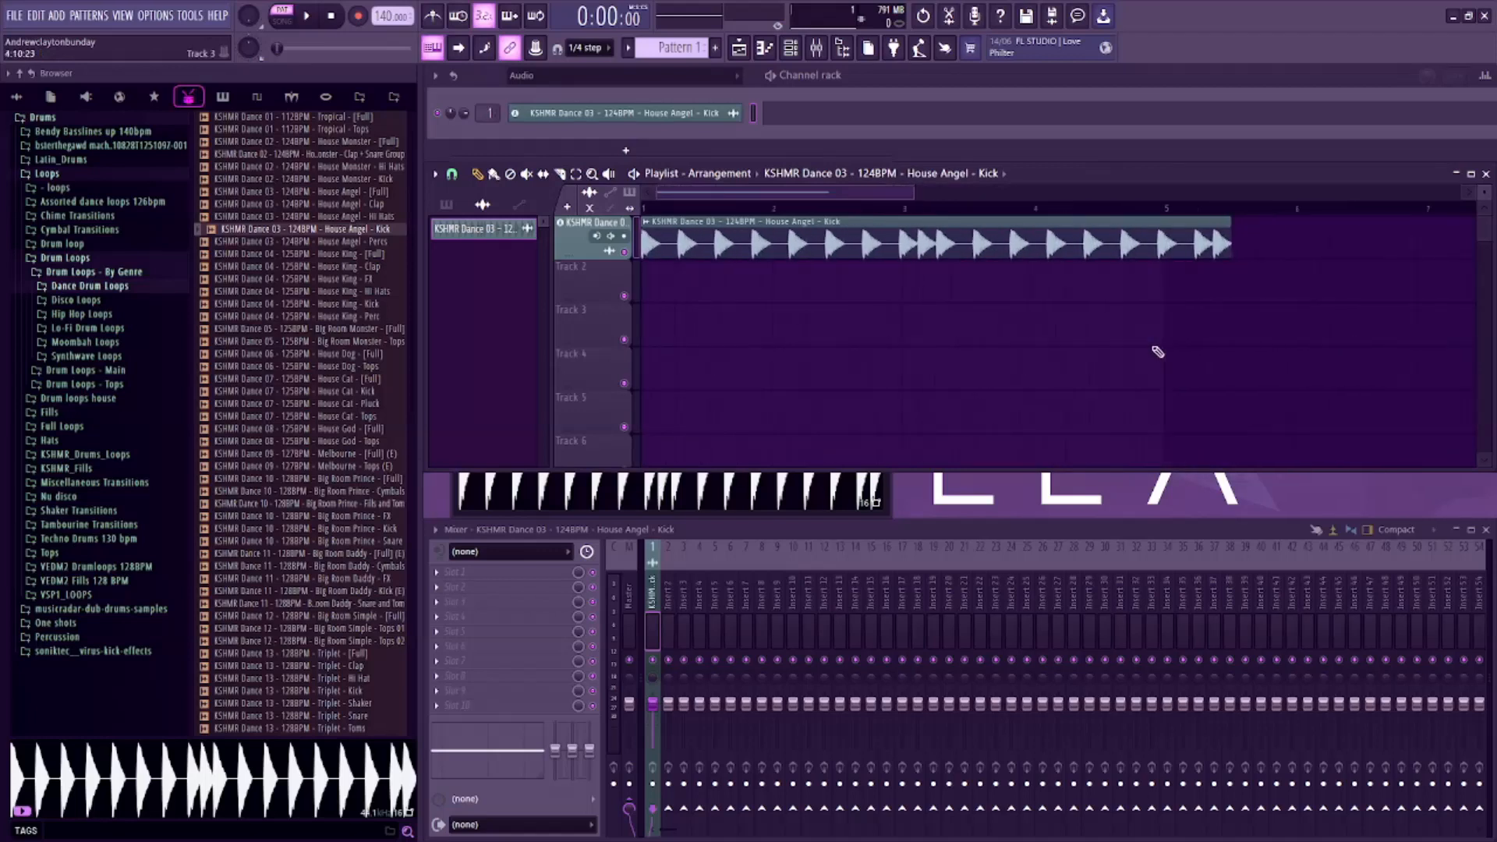
pyautogui.scroll(-1, 1158, 352)
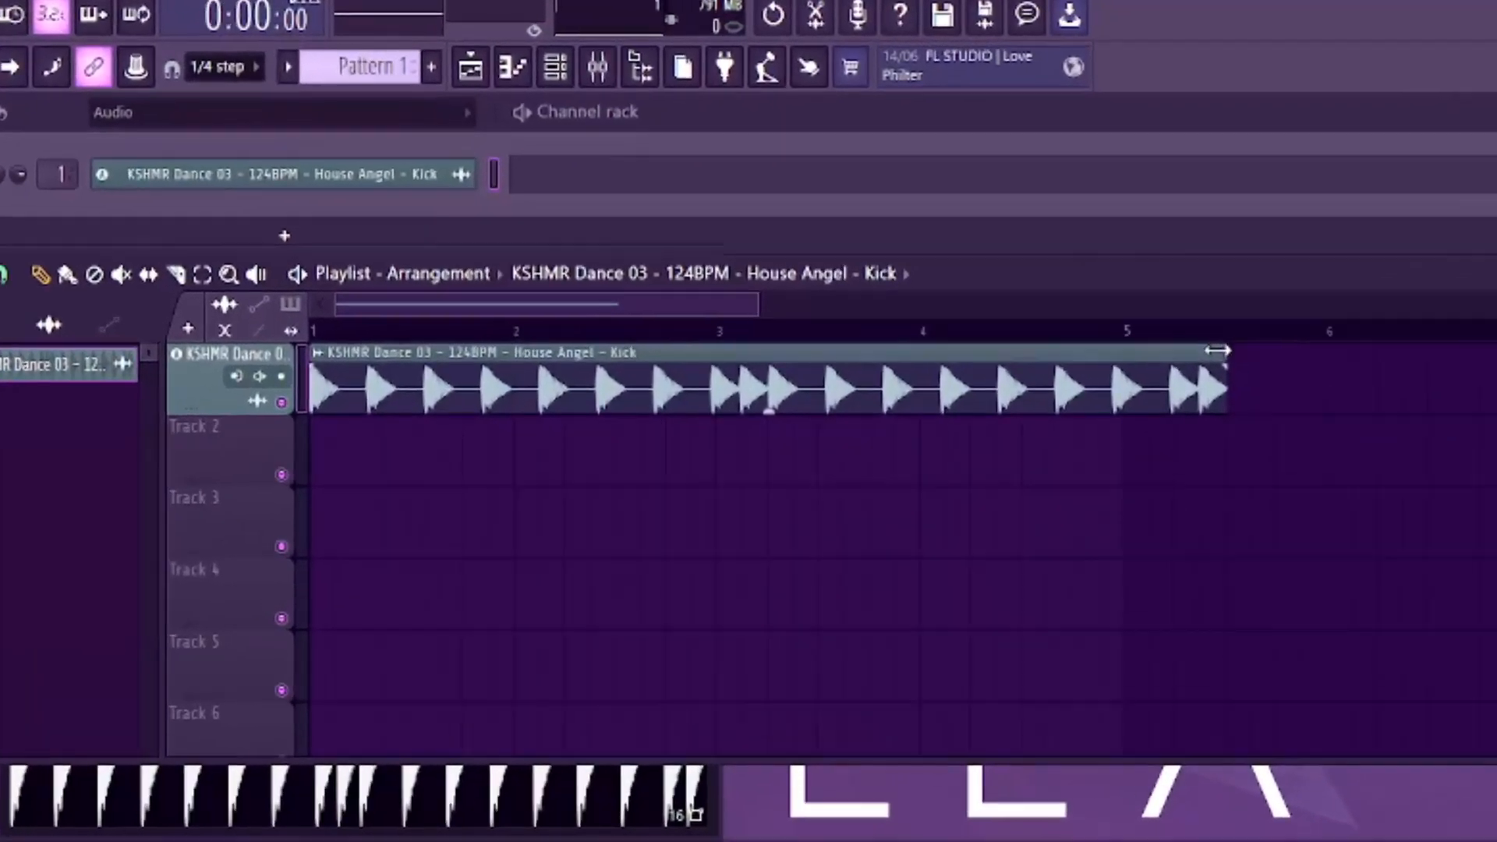
pyautogui.moveTo(1218, 350); pyautogui.dragTo(1131, 353)
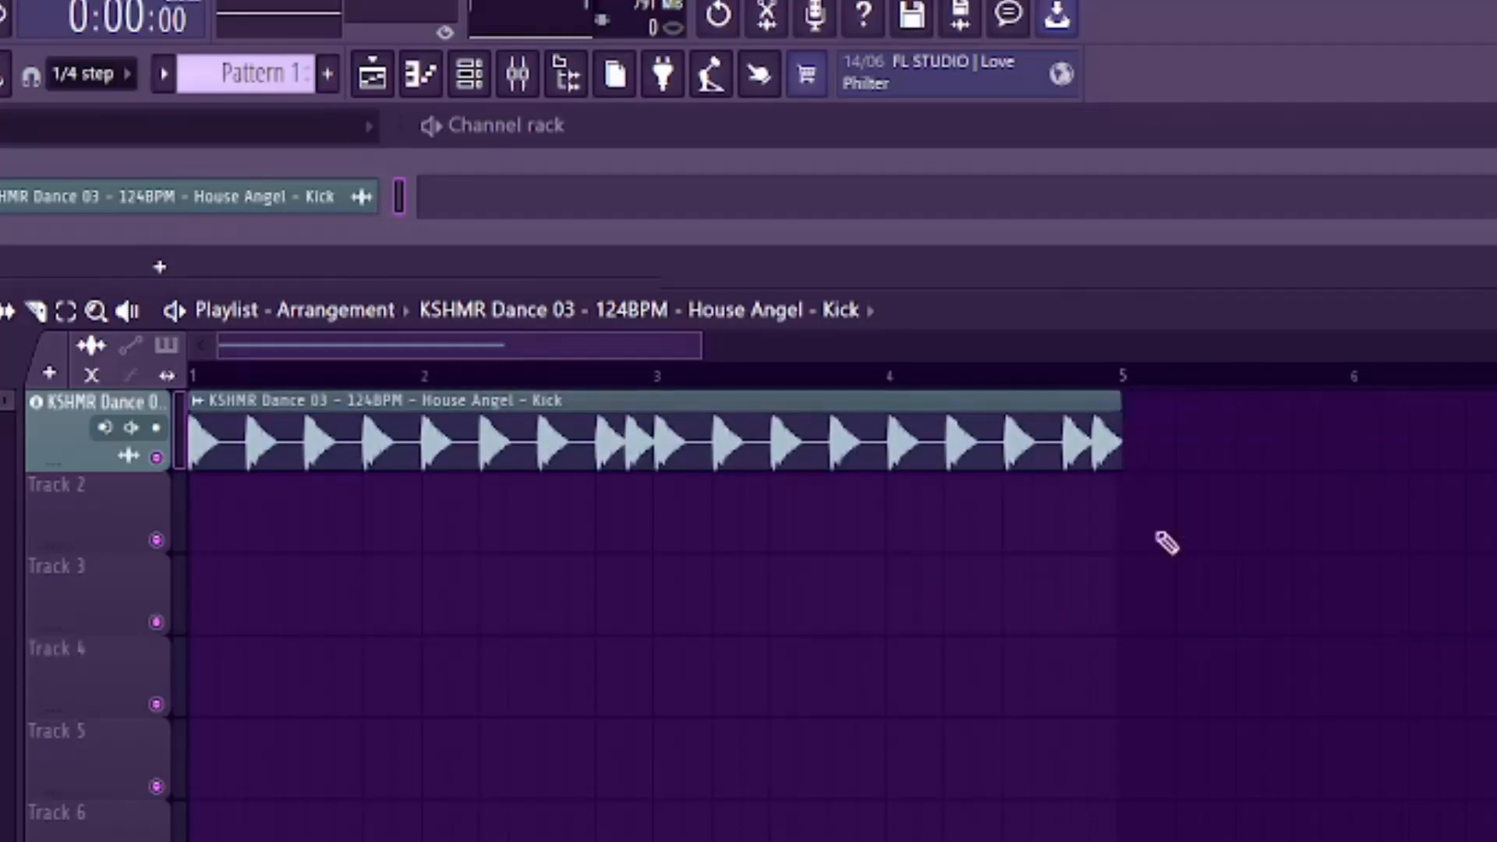
# - Examine the stretched kick loop's waveform near bar 5, checking how its last hits sit against the grid
pyautogui.scroll(5, 1135, 521)
pyautogui.scroll(8, 1131, 522)
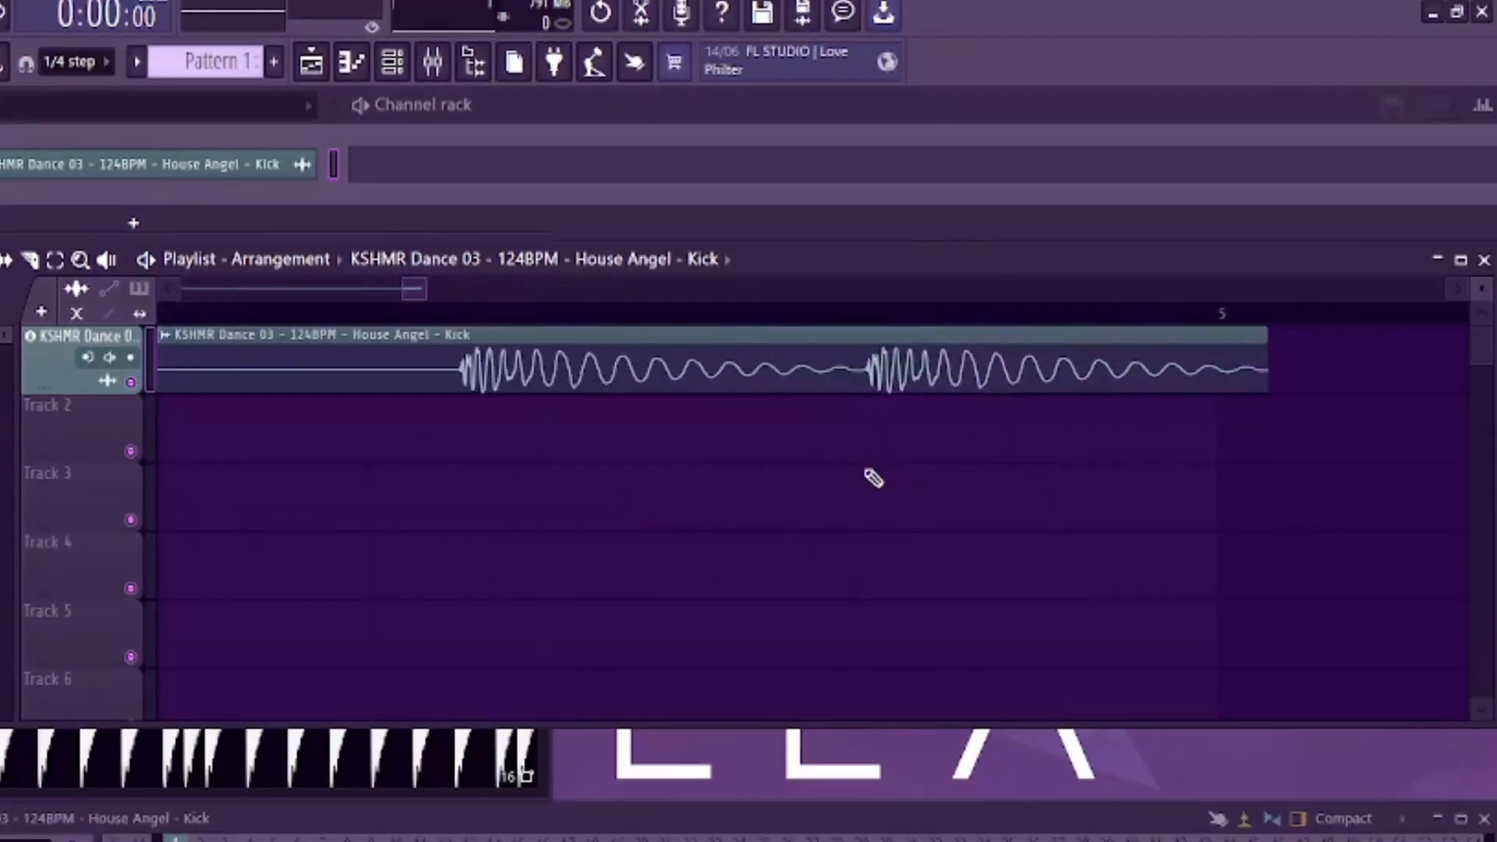
pyautogui.moveTo(828, 584); pyautogui.dragTo(1475, 627)
pyautogui.moveTo(1234, 524); pyautogui.dragTo(1450, 531)
pyautogui.scroll(-3, 551, 527)
pyautogui.scroll(3, 553, 528)
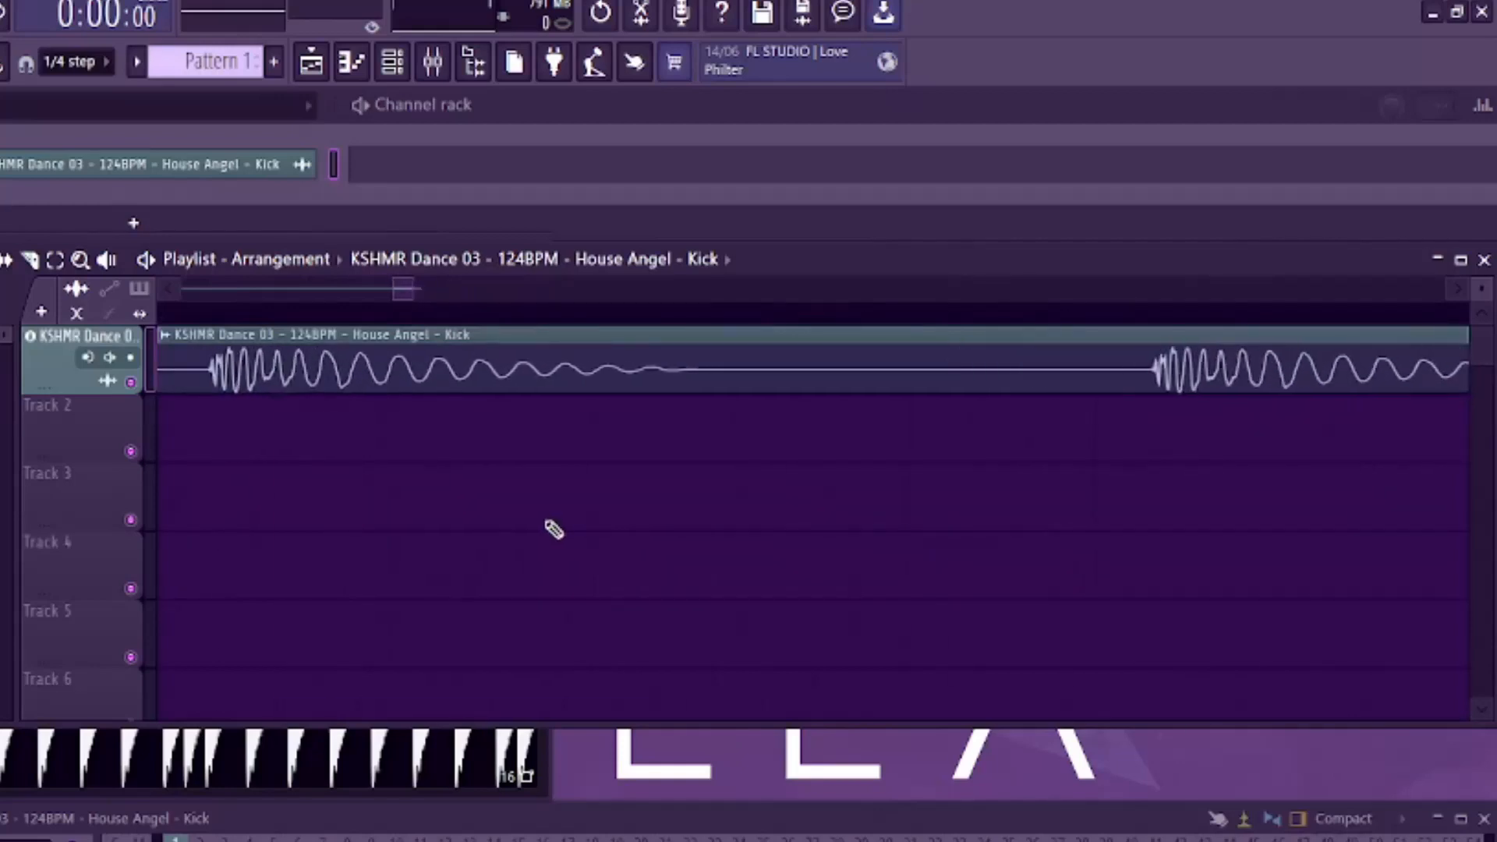
pyautogui.moveTo(1134, 475); pyautogui.dragTo(735, 494)
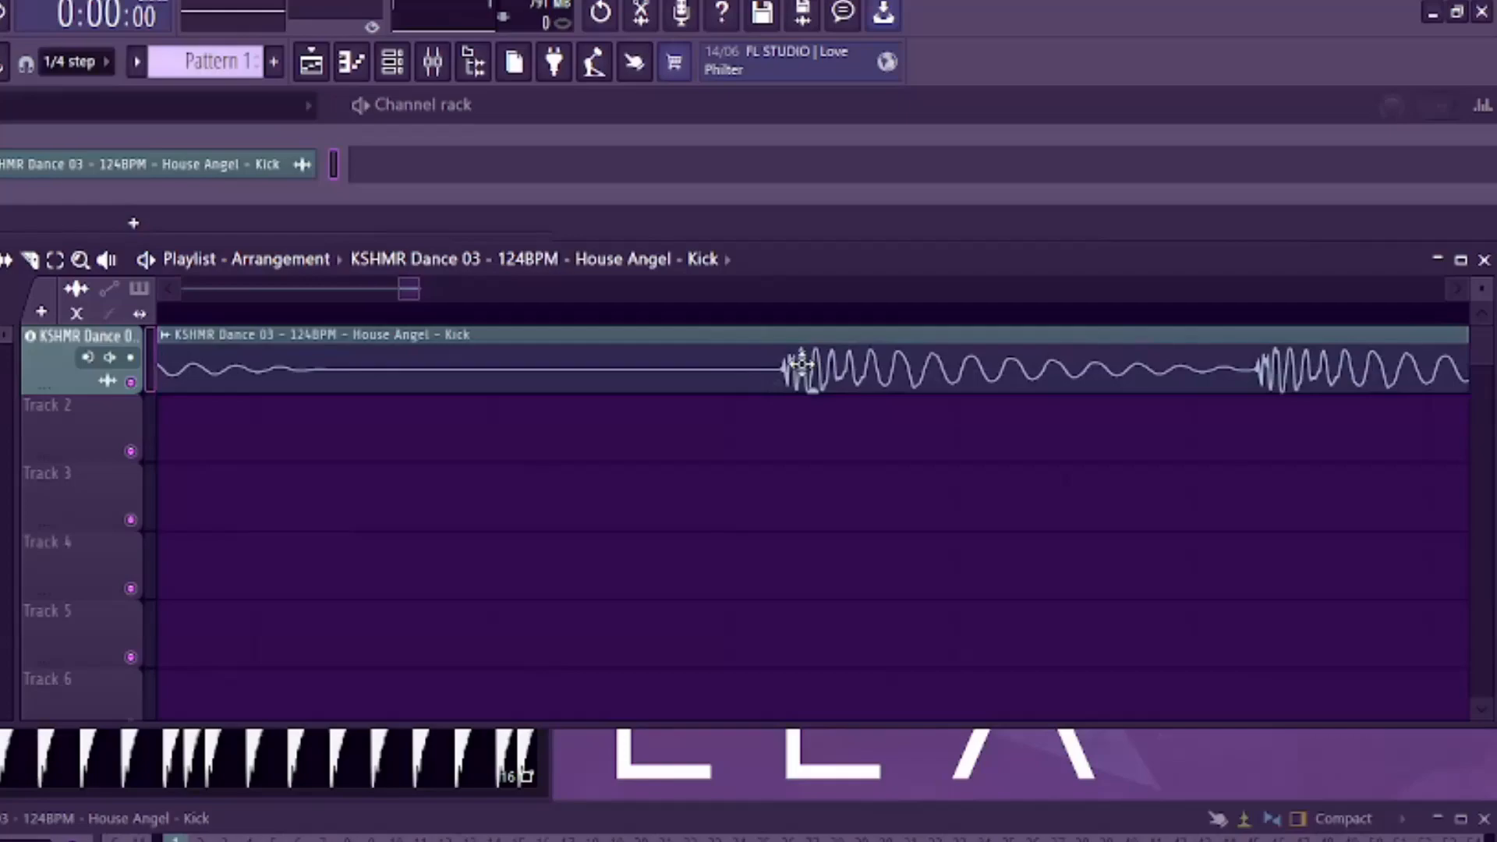
pyautogui.scroll(-5, 266, 490)
pyautogui.moveTo(269, 491); pyautogui.dragTo(697, 580)
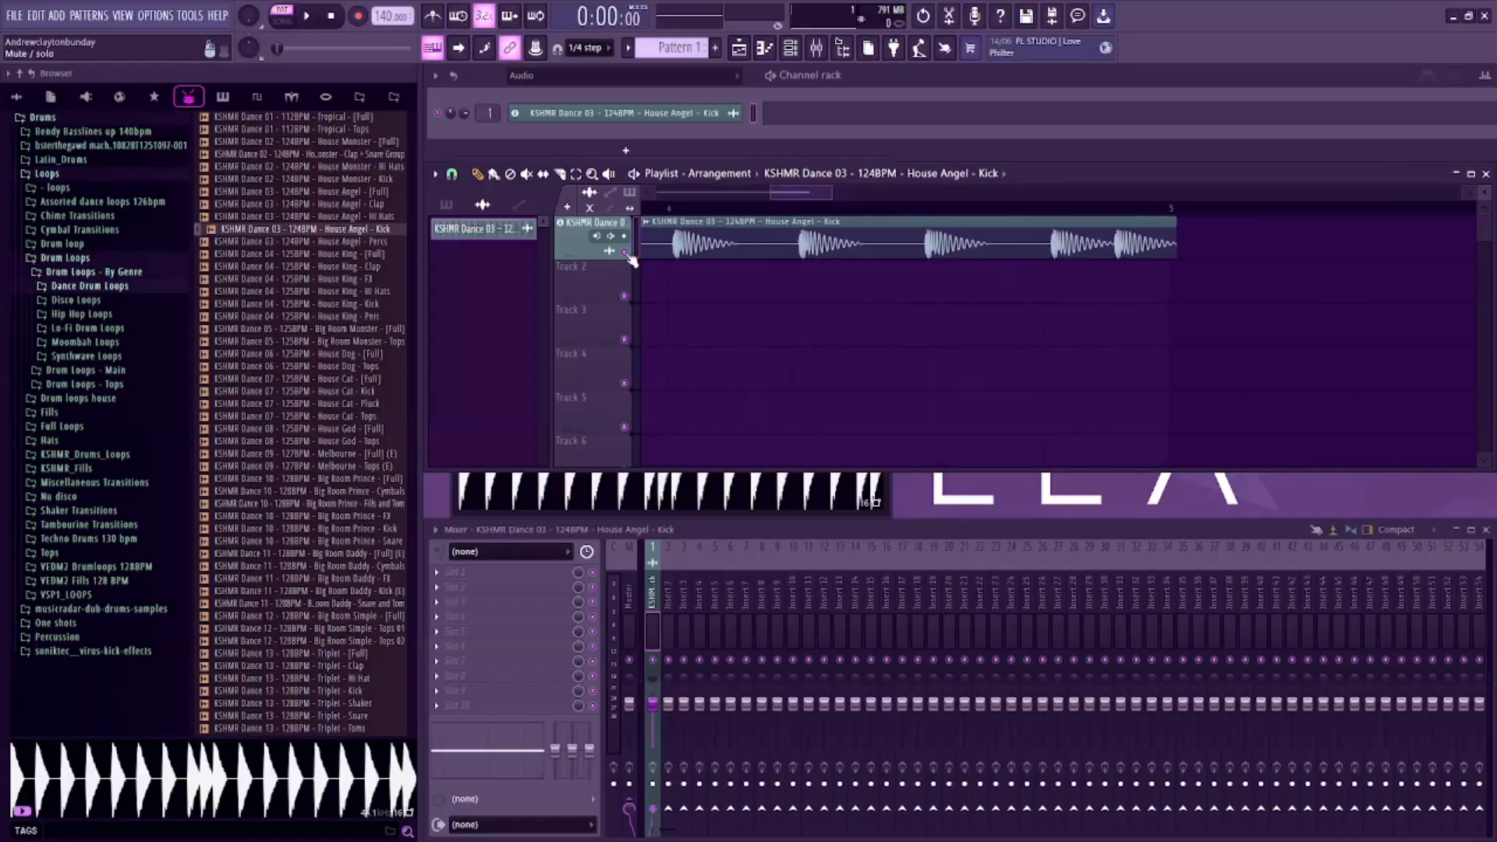
# - Mute the first track and add a second copy of the KSHMR Dance 03 House Angel kick loop to Track 3 at bar 1
pyautogui.click(625, 254)
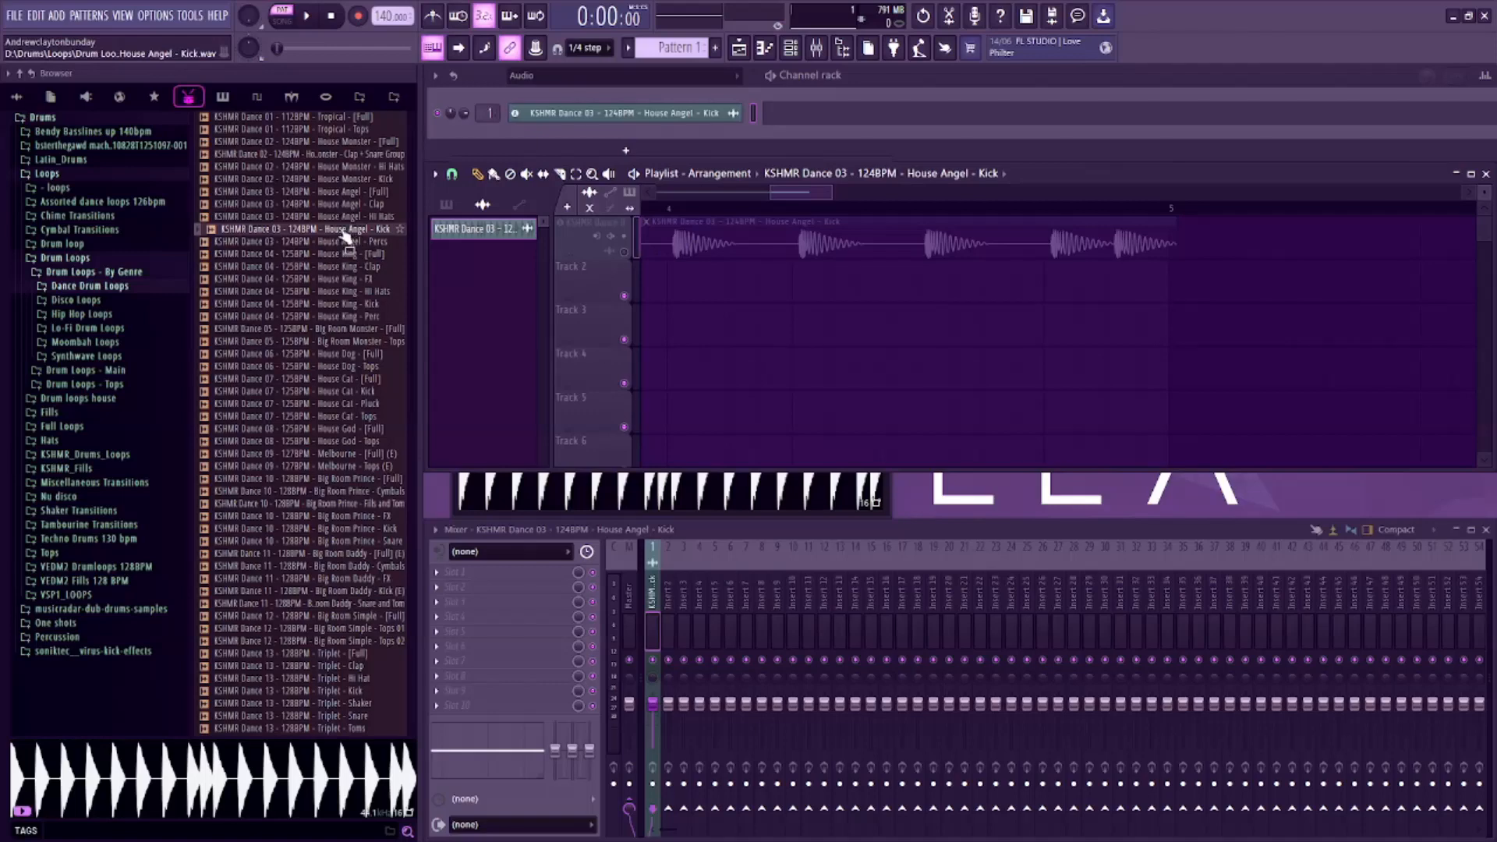
pyautogui.moveTo(344, 233); pyautogui.dragTo(553, 273)
pyautogui.moveTo(598, 343); pyautogui.dragTo(589, 328)
pyautogui.scroll(-7, 1120, 321)
pyautogui.moveTo(1132, 320); pyautogui.dragTo(661, 336)
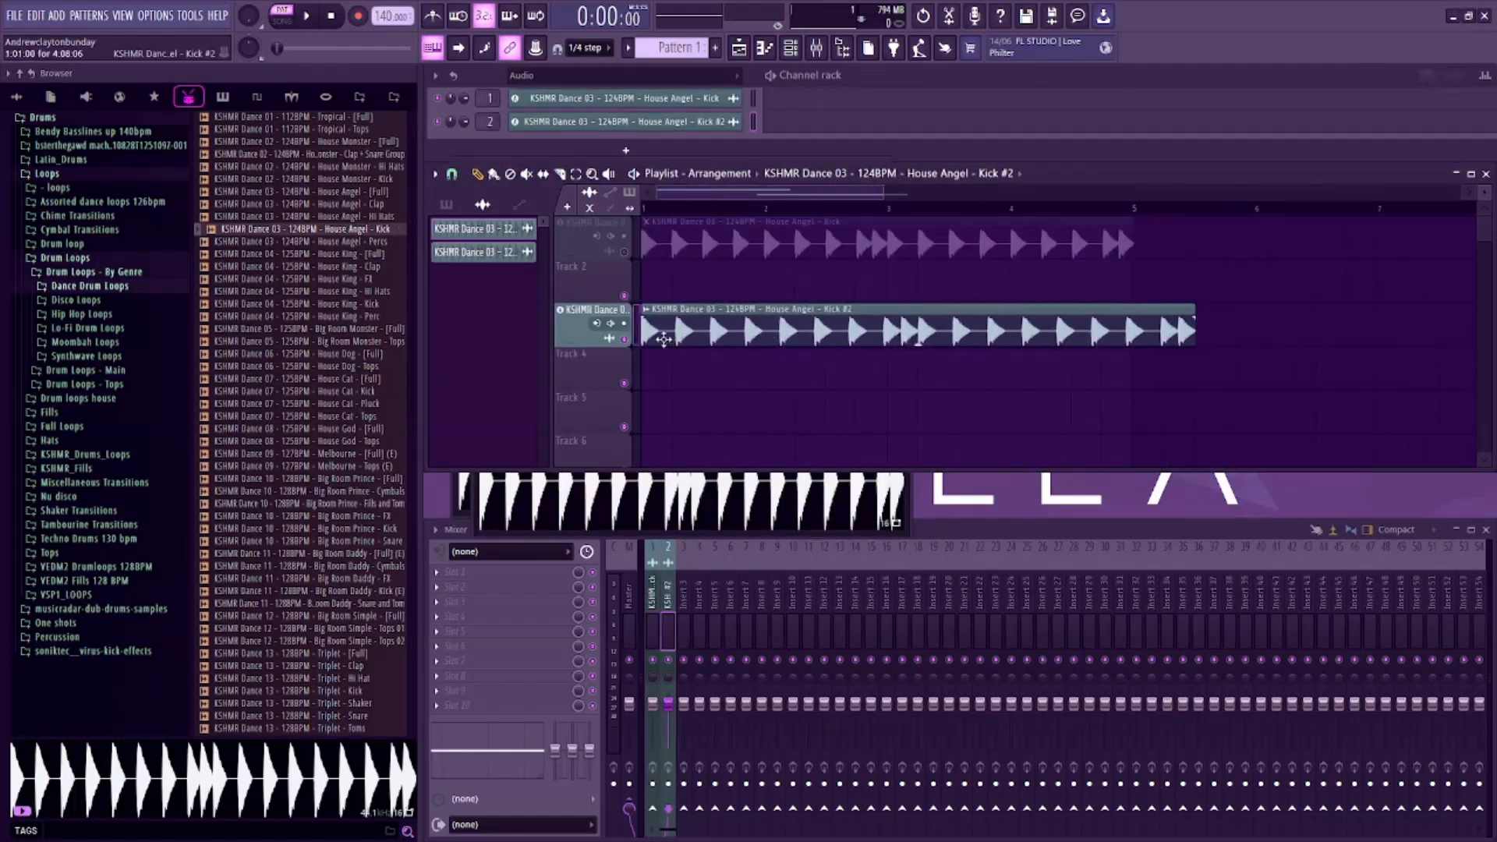
# - Slice the second kick loop on Track 3 between its individual kick hits, from bar 1 to just past bar 4
pyautogui.scroll(-2, 880, 408)
pyautogui.scroll(2, 880, 408)
pyautogui.scroll(3, 1122, 405)
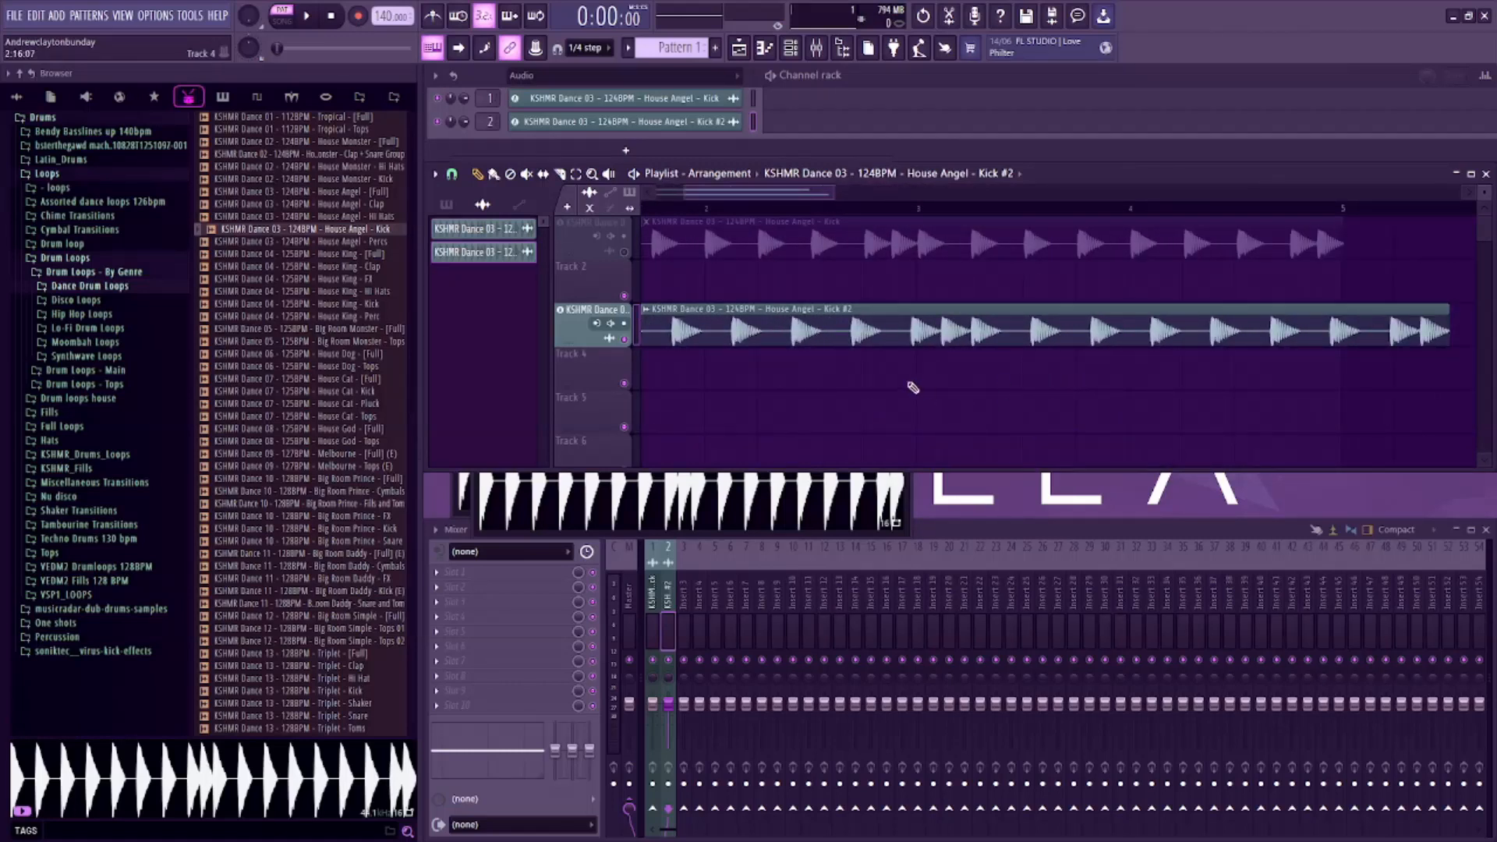
pyautogui.scroll(2, 1014, 393)
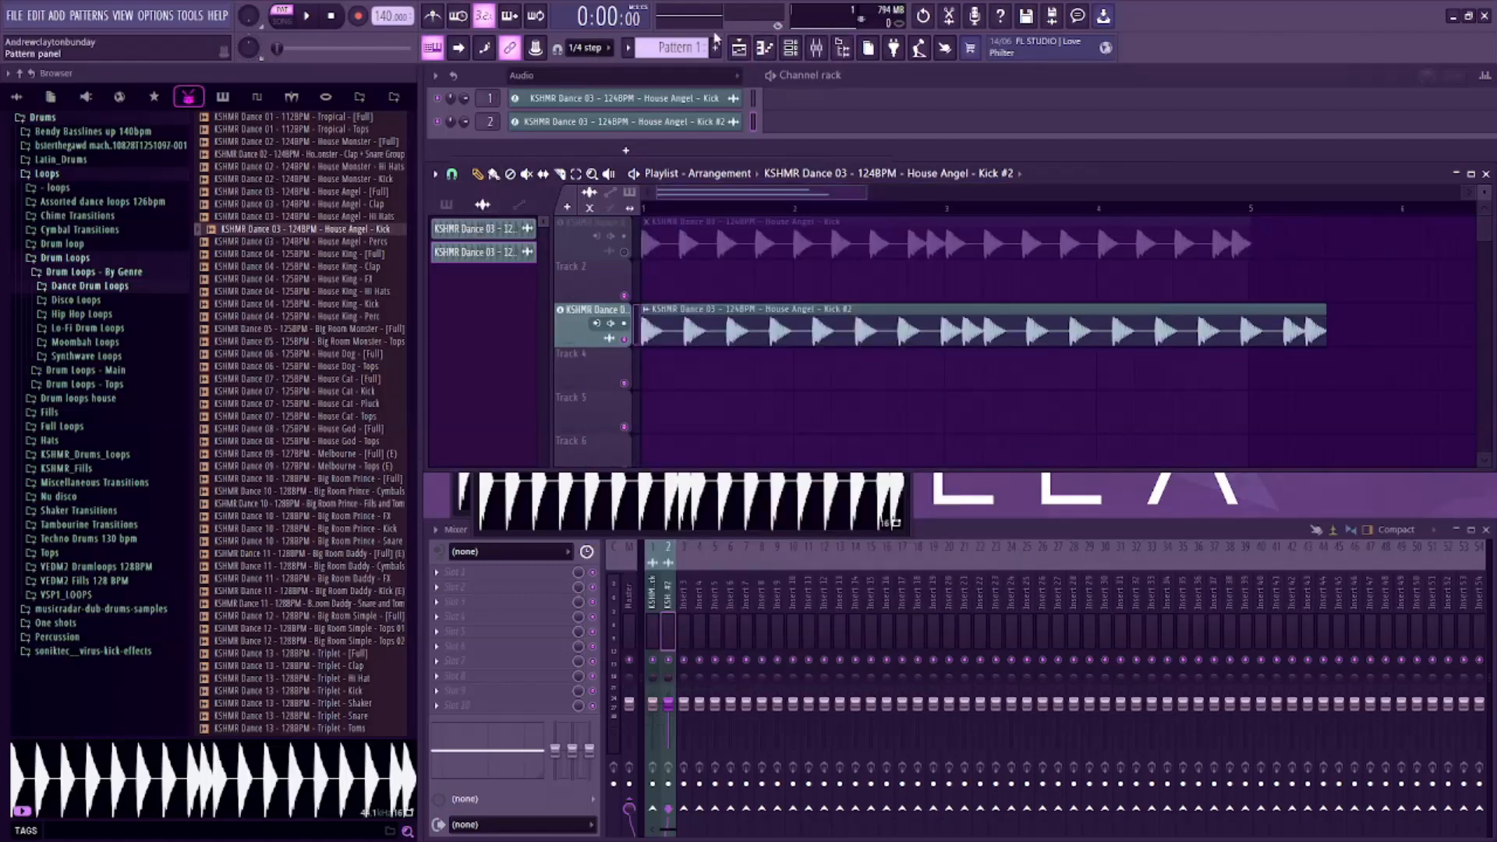
pyautogui.click(560, 174)
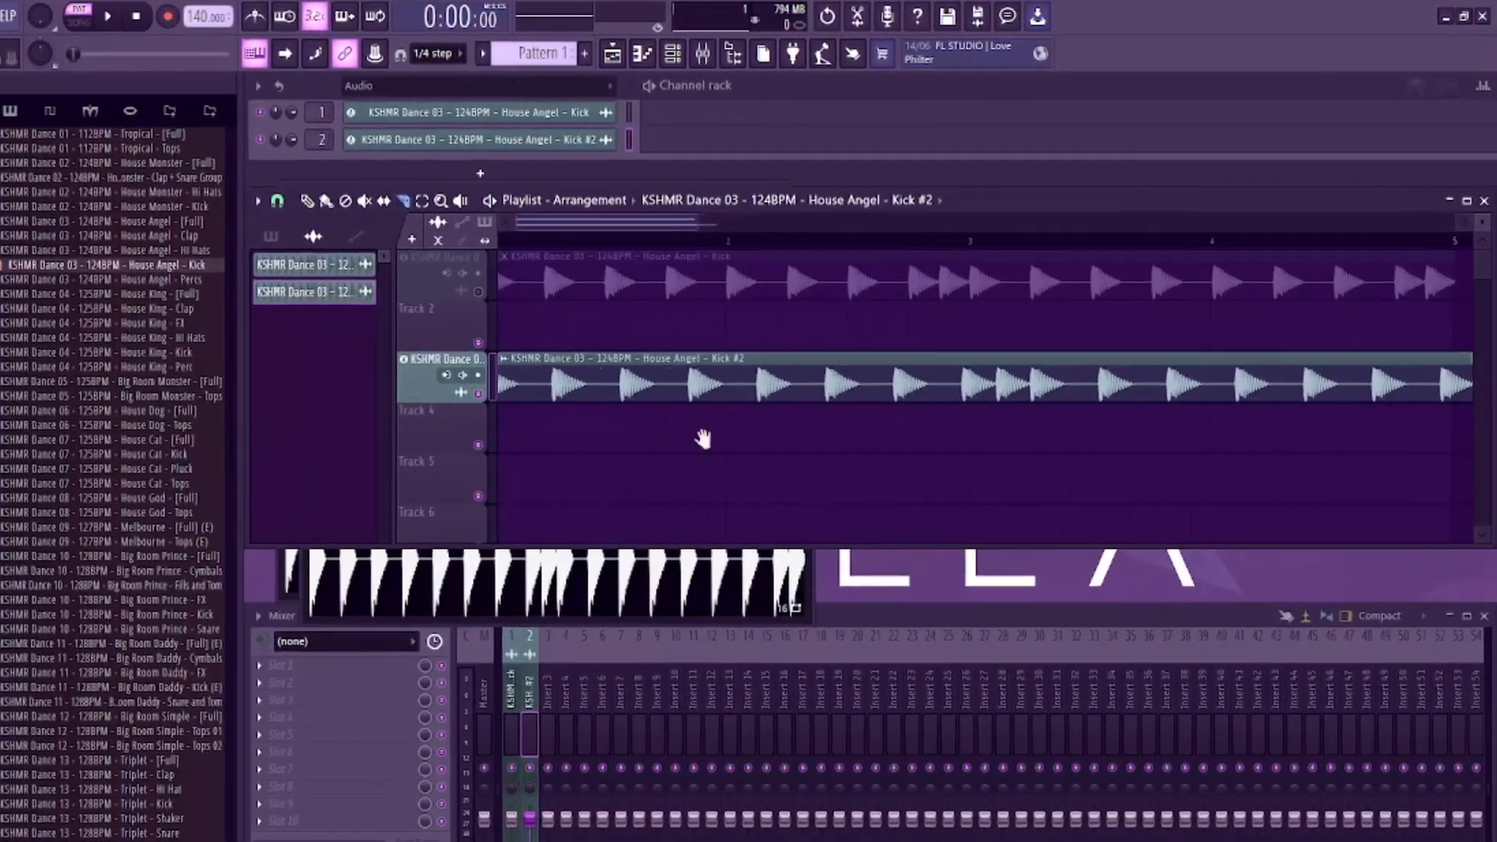
pyautogui.moveTo(703, 439); pyautogui.dragTo(716, 438)
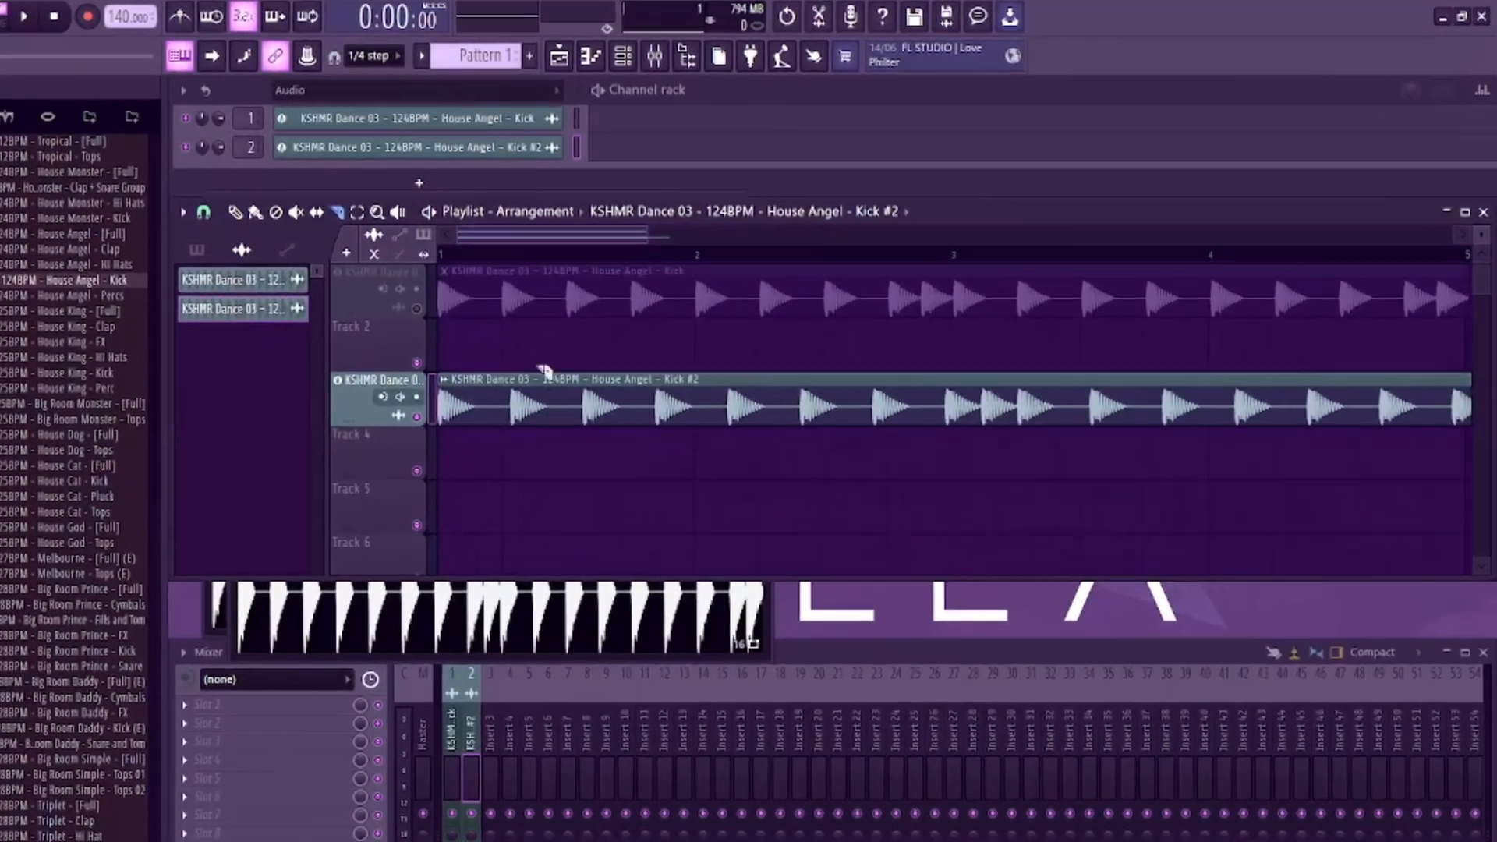
pyautogui.moveTo(548, 341); pyautogui.dragTo(547, 438)
pyautogui.moveTo(616, 334); pyautogui.dragTo(621, 350)
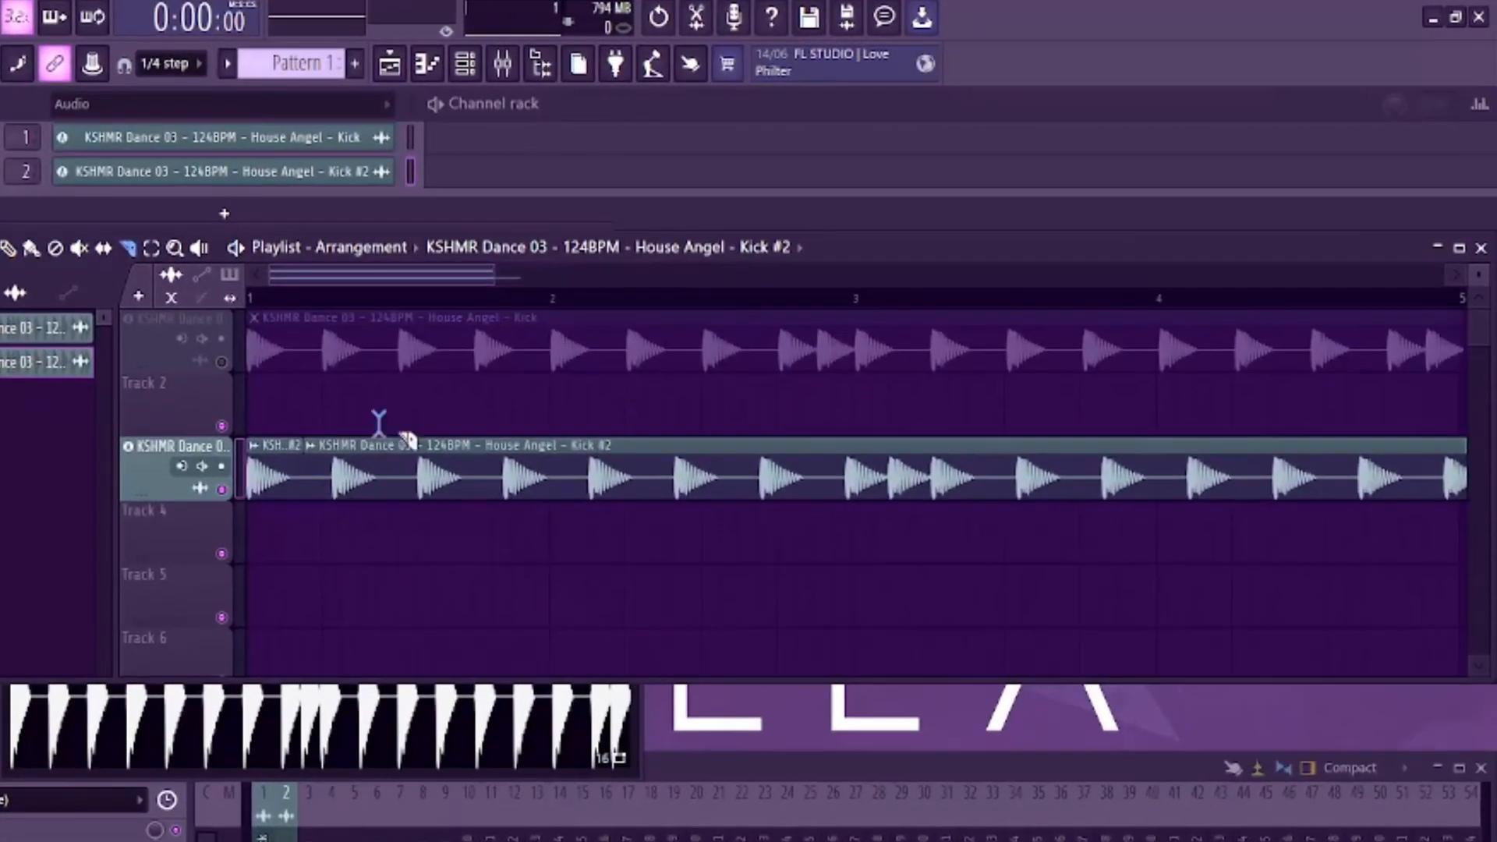
pyautogui.moveTo(406, 437); pyautogui.dragTo(385, 561)
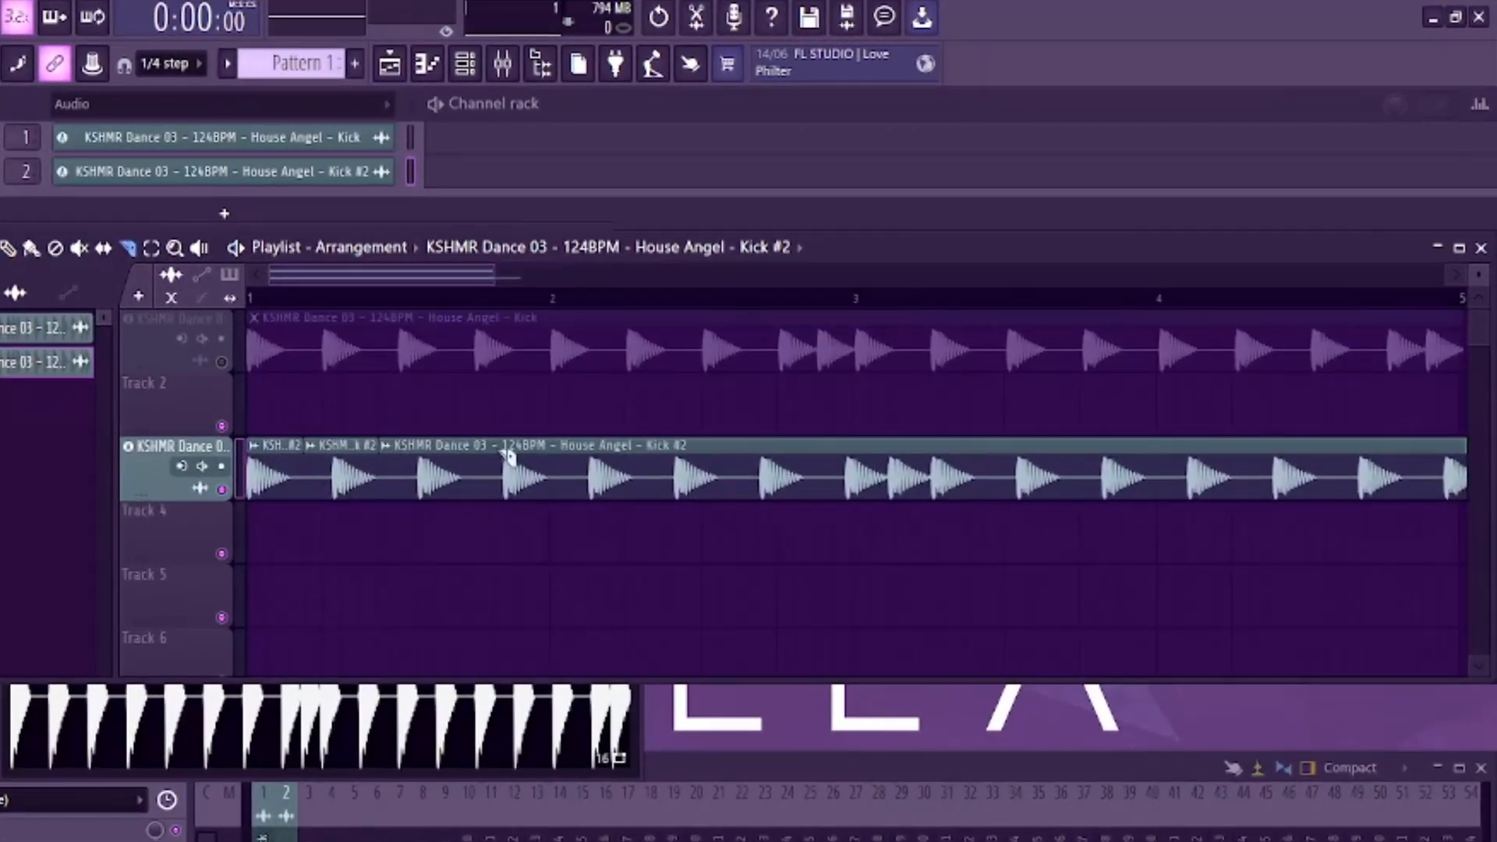
pyautogui.moveTo(469, 417); pyautogui.dragTo(495, 551)
pyautogui.moveTo(553, 416); pyautogui.dragTo(573, 573)
pyautogui.moveTo(655, 425); pyautogui.dragTo(686, 543)
pyautogui.moveTo(715, 425); pyautogui.dragTo(725, 499)
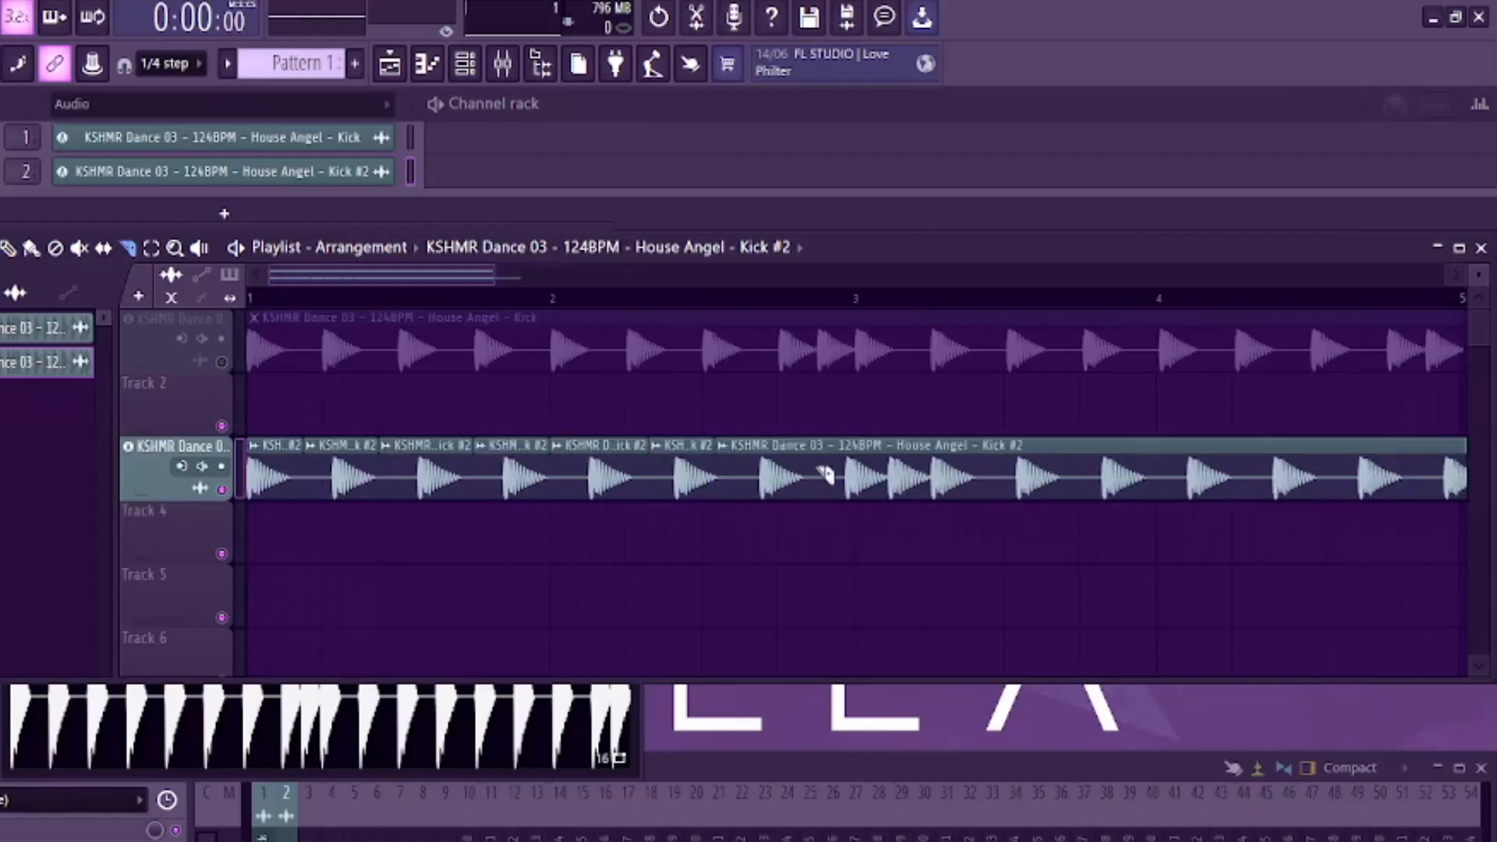
pyautogui.moveTo(817, 430); pyautogui.dragTo(843, 596)
pyautogui.moveTo(871, 431); pyautogui.dragTo(912, 545)
pyautogui.moveTo(928, 425); pyautogui.dragTo(943, 565)
pyautogui.moveTo(993, 437); pyautogui.dragTo(1006, 557)
pyautogui.moveTo(1060, 427); pyautogui.dragTo(1094, 555)
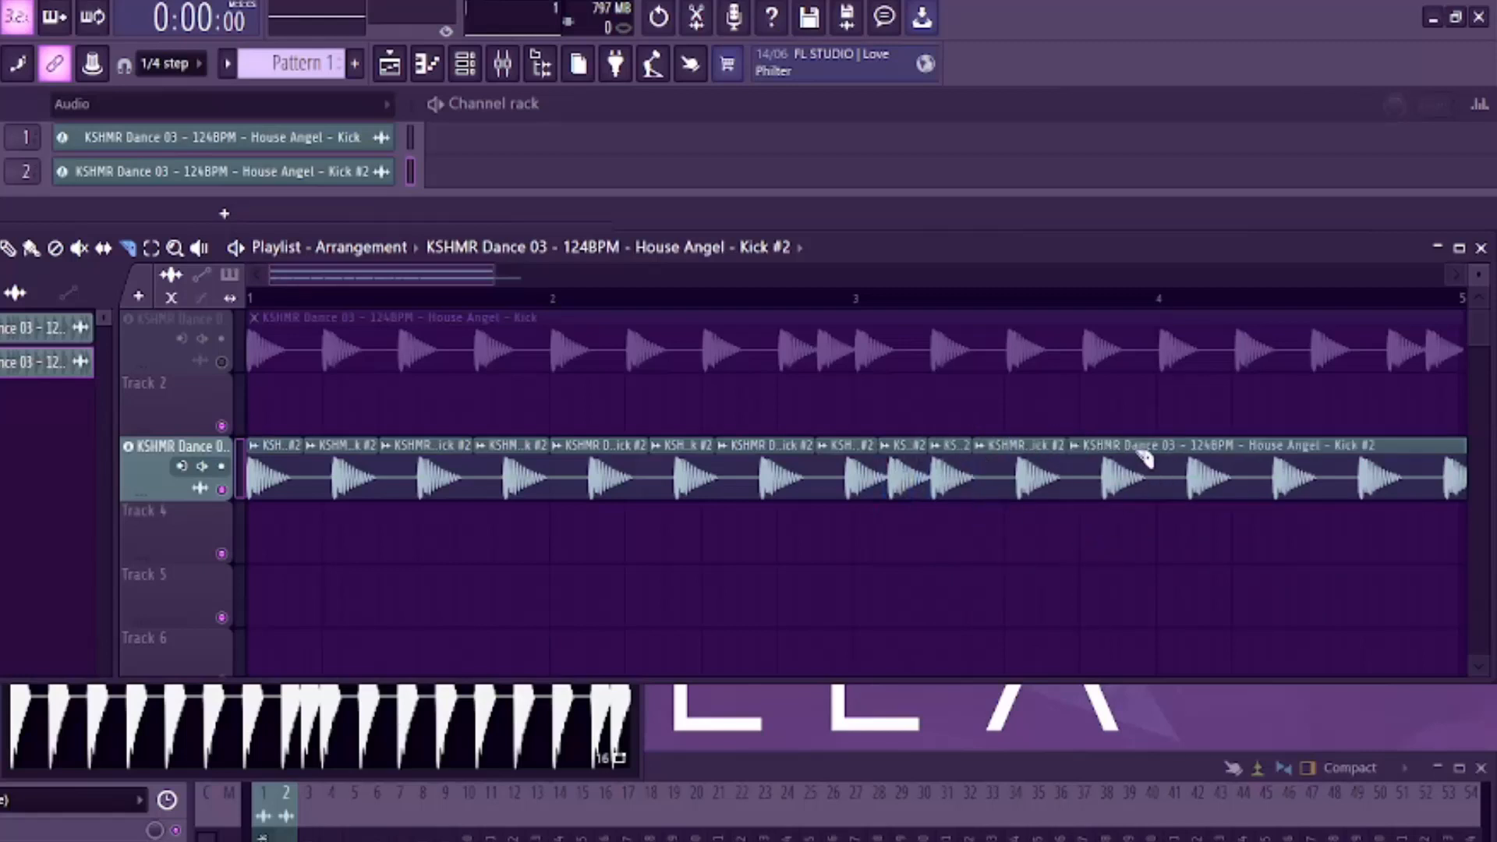
pyautogui.moveTo(1160, 437); pyautogui.dragTo(1173, 507)
pyautogui.moveTo(1230, 425); pyautogui.dragTo(1262, 520)
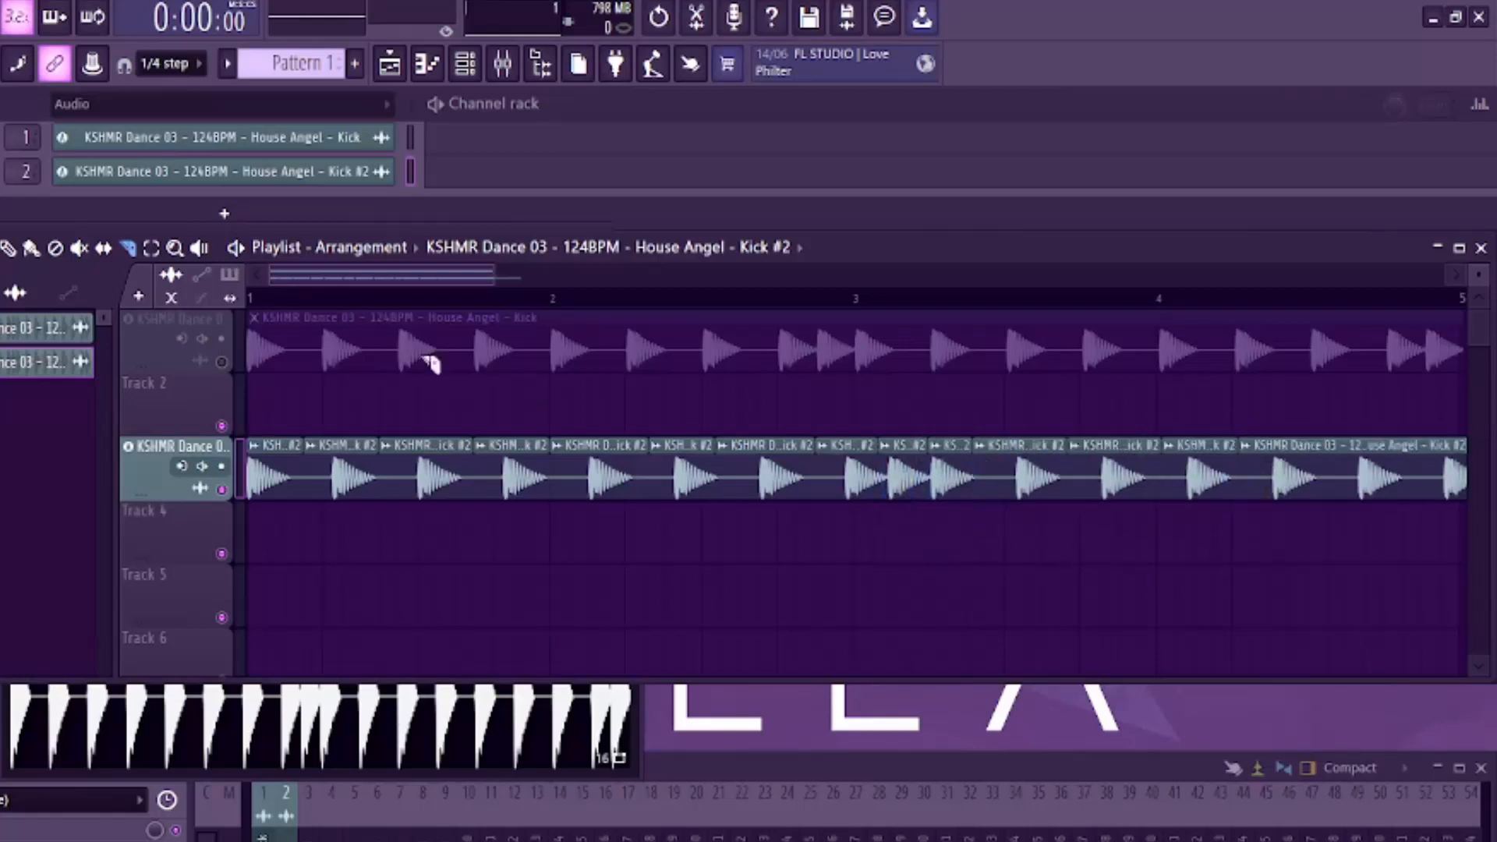
# - Move the second to fifth kick slices on Track 3 earlier to line up with the hits of the stretched loop above
pyautogui.scroll(4, 320, 388)
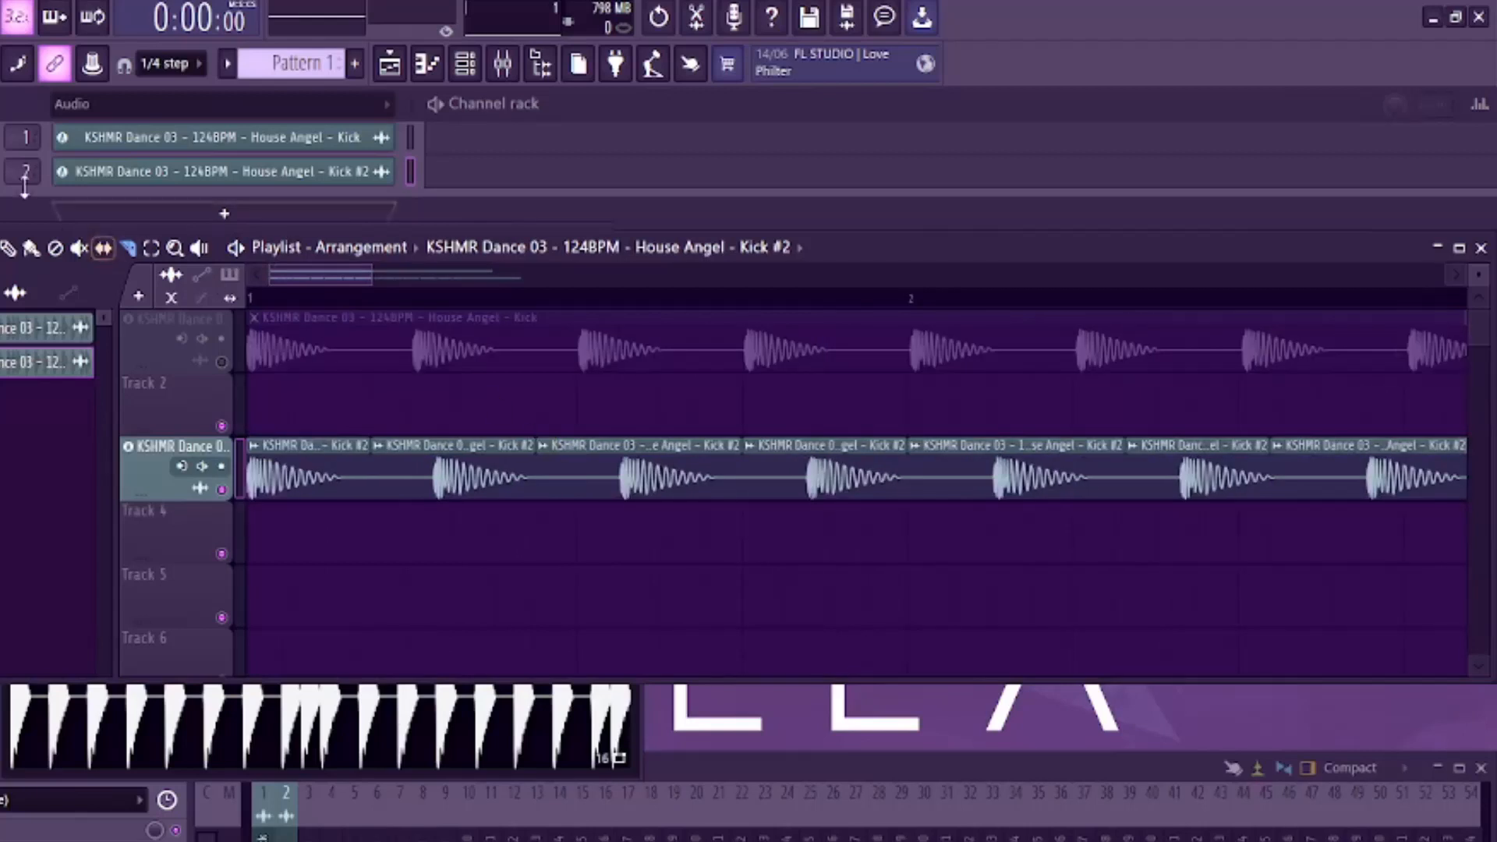
pyautogui.click(9, 248)
pyautogui.moveTo(495, 461); pyautogui.dragTo(476, 461)
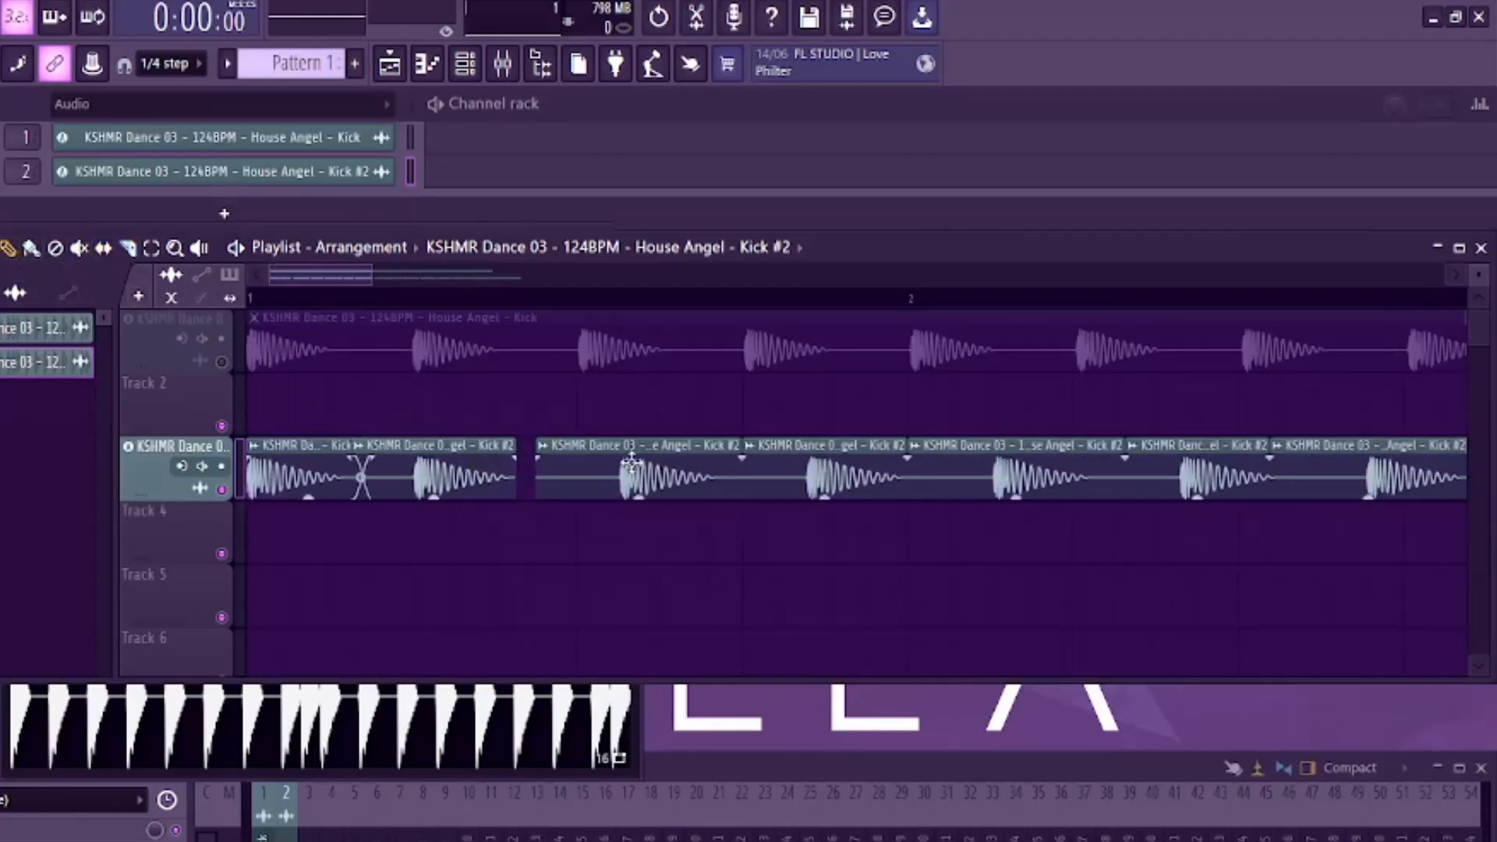
pyautogui.moveTo(633, 461); pyautogui.dragTo(591, 462)
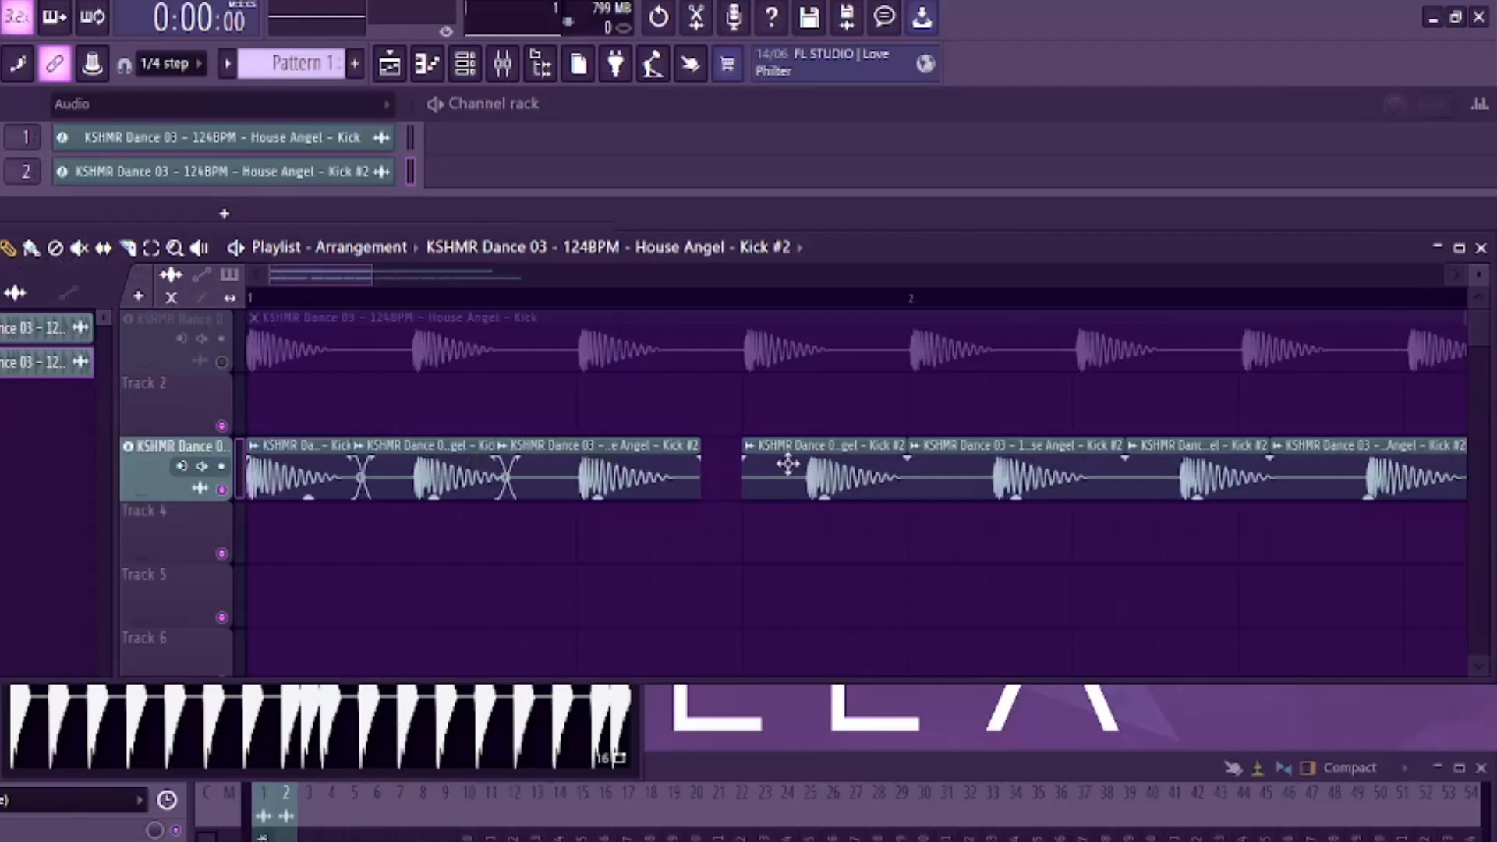
pyautogui.moveTo(787, 463); pyautogui.dragTo(698, 470)
pyautogui.hscroll(4, 911, 455)
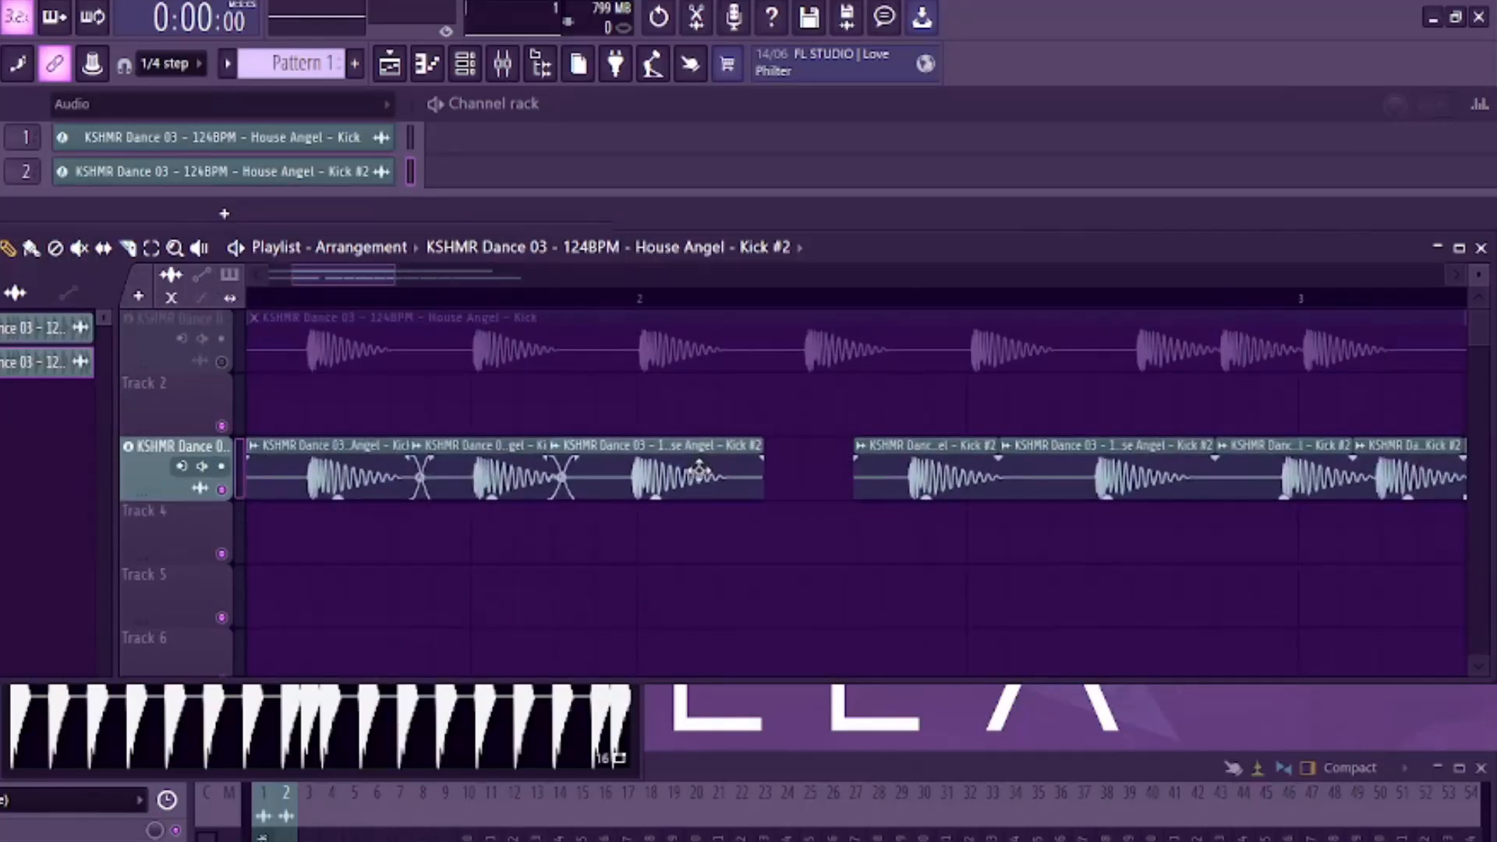
# - Move the sixth to tenth kick slices on Track 3 earlier to match the stretched loop's hits up to bar 3
pyautogui.moveTo(880, 477); pyautogui.dragTo(598, 457)
pyautogui.hscroll(5, 997, 464)
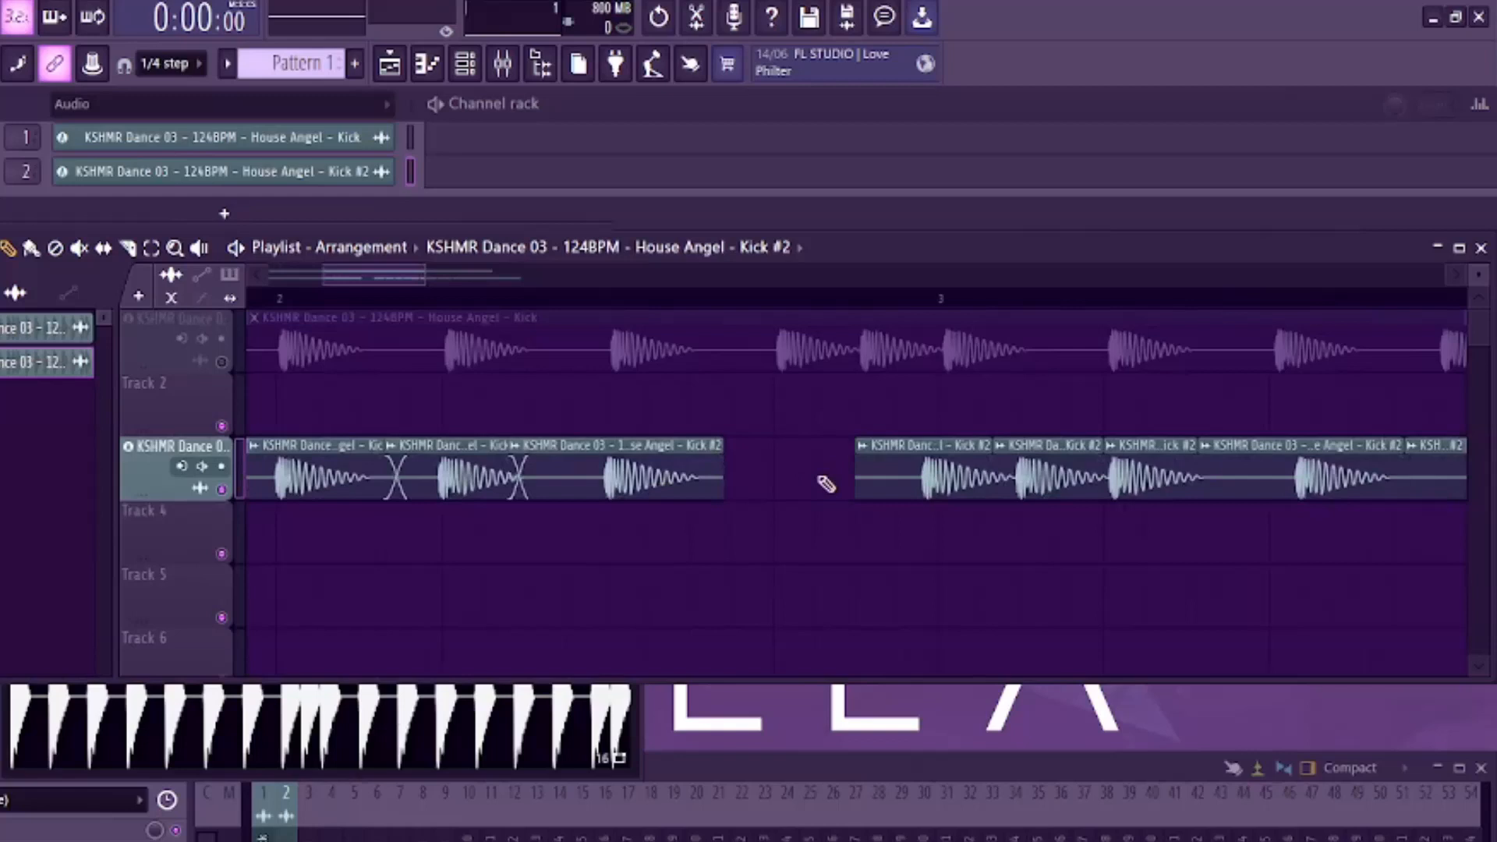
pyautogui.hscroll(2, 825, 481)
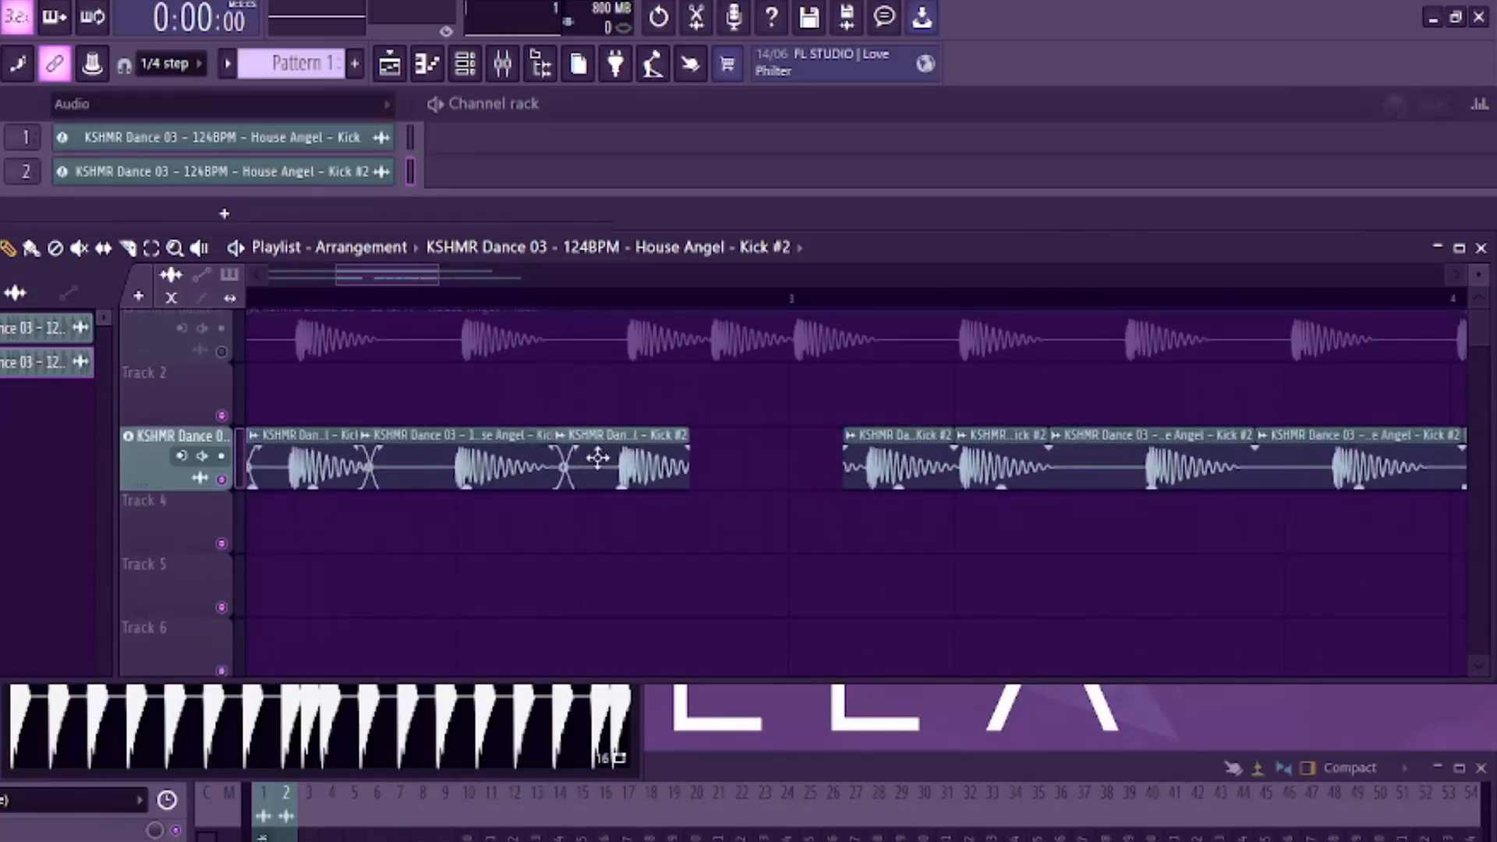
pyautogui.moveTo(771, 454); pyautogui.dragTo(656, 483)
pyautogui.scroll(-3, 655, 452)
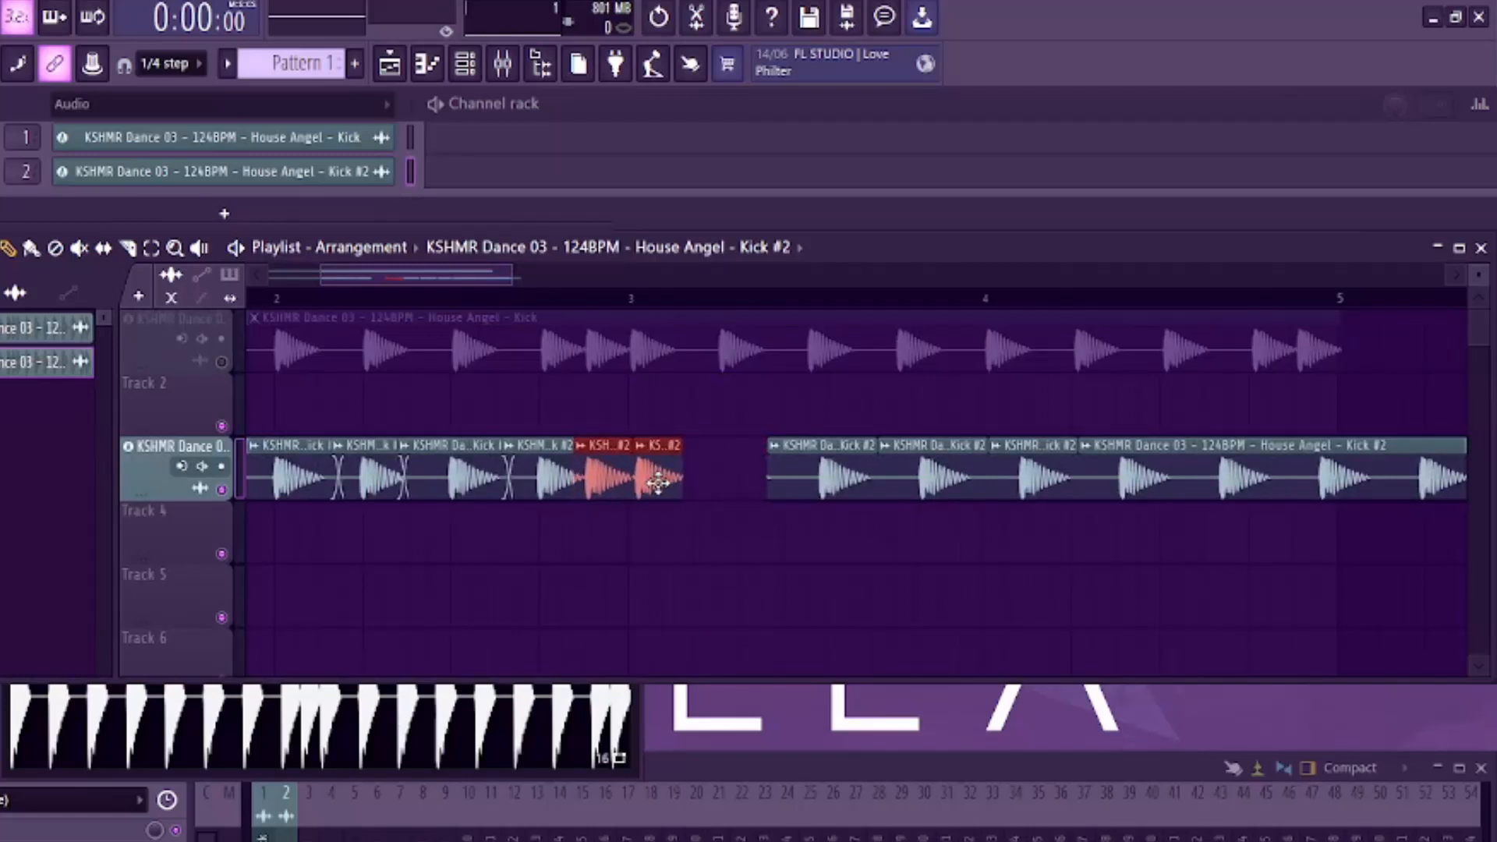
pyautogui.scroll(5, 652, 554)
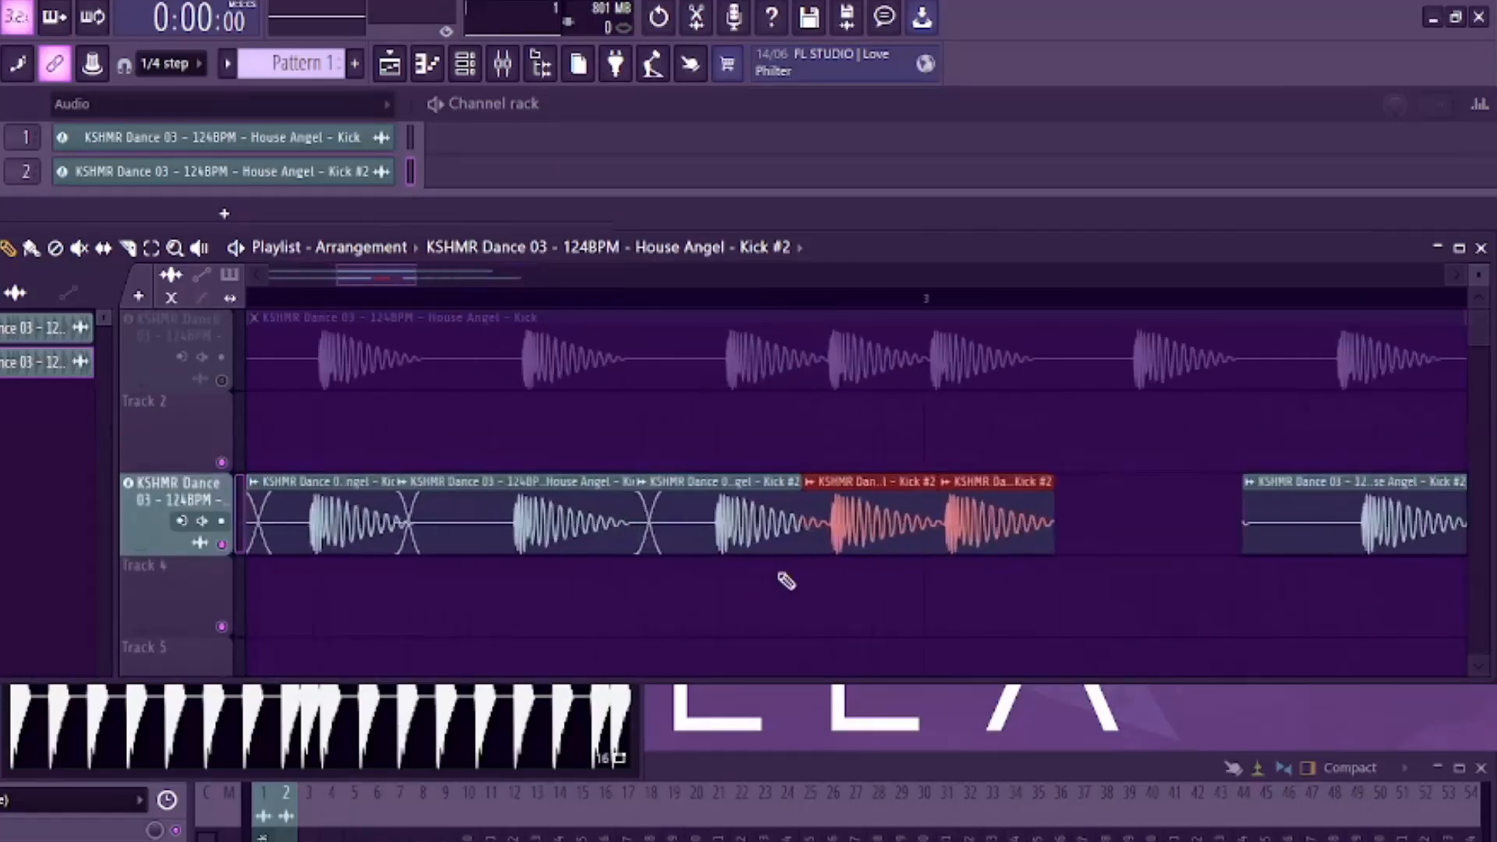
pyautogui.moveTo(855, 532); pyautogui.dragTo(855, 533)
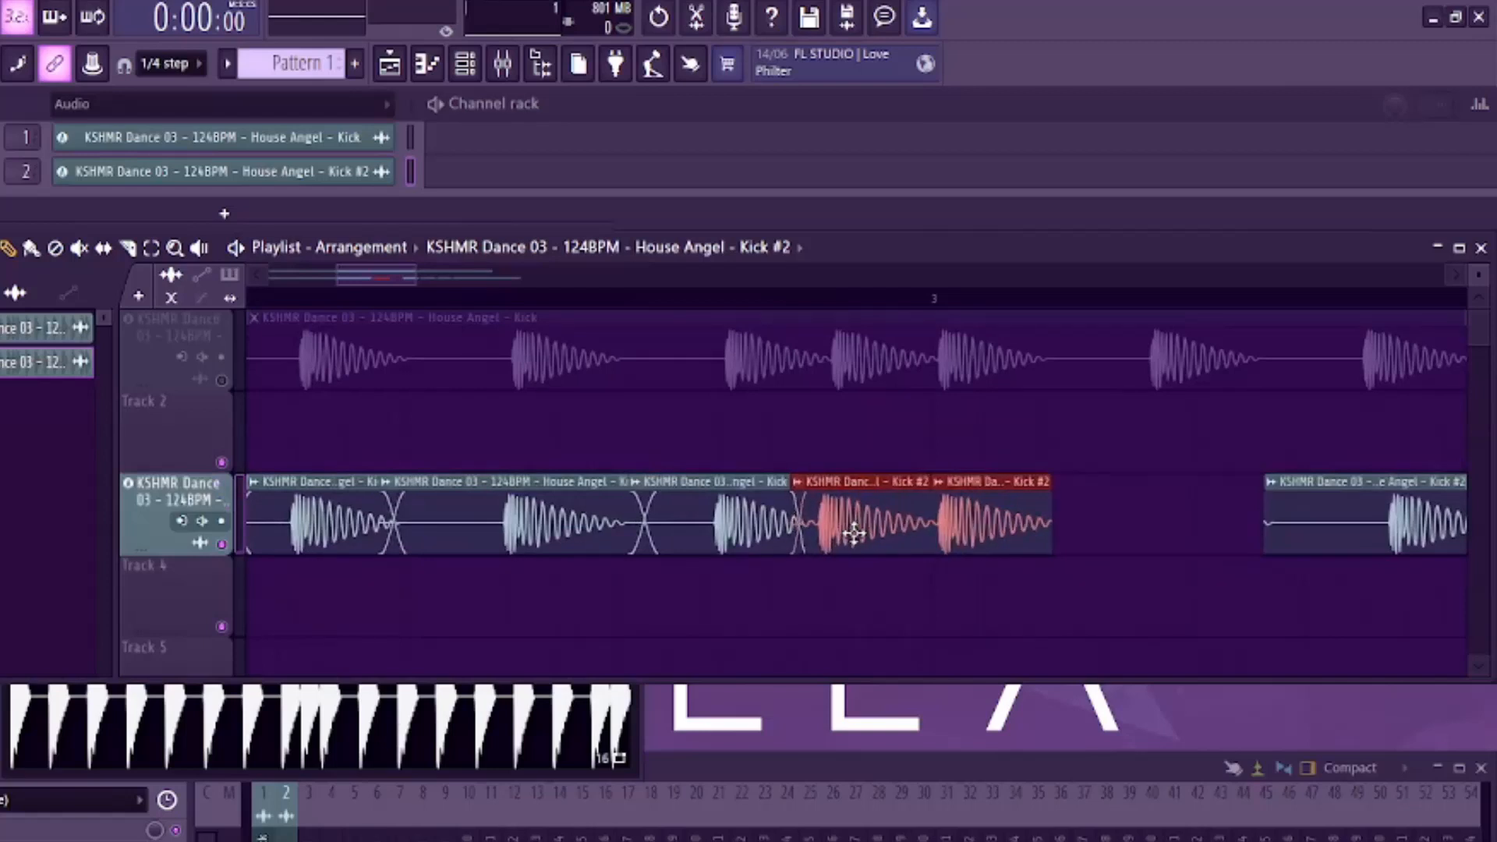
pyautogui.keyDown('ctrl'); pyautogui.click(922, 608); pyautogui.keyUp('ctrl')
pyautogui.moveTo(983, 531); pyautogui.dragTo(979, 531)
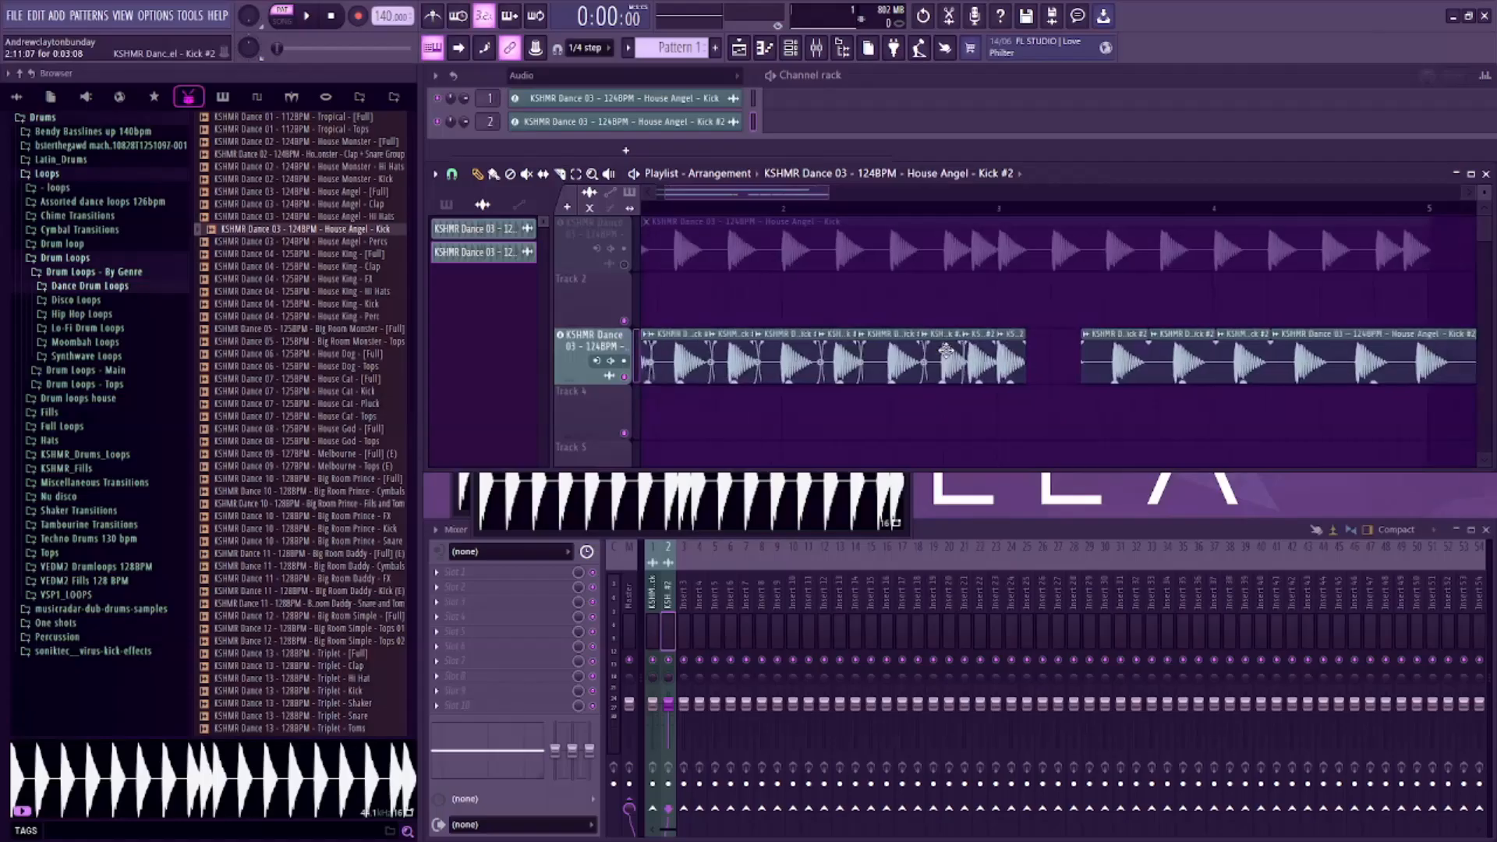
# - Mute the sliced loop on Track 3 and add a third copy of the KSHMR Dance 03 House Angel kick loop to Track 5 at bar 1
pyautogui.scroll(-5, 678, 514)
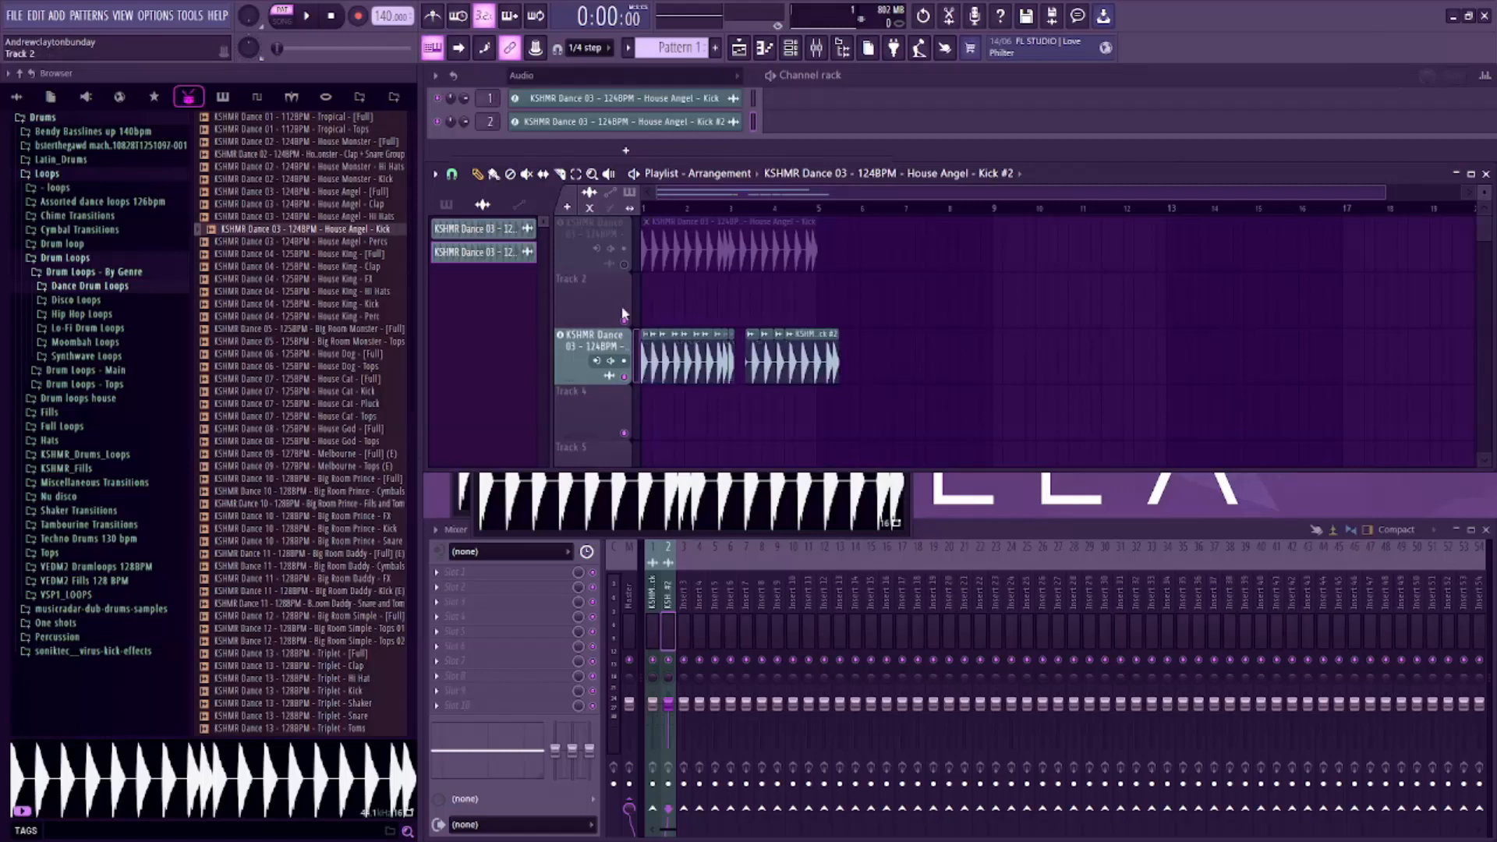
pyautogui.scroll(-3, 626, 226)
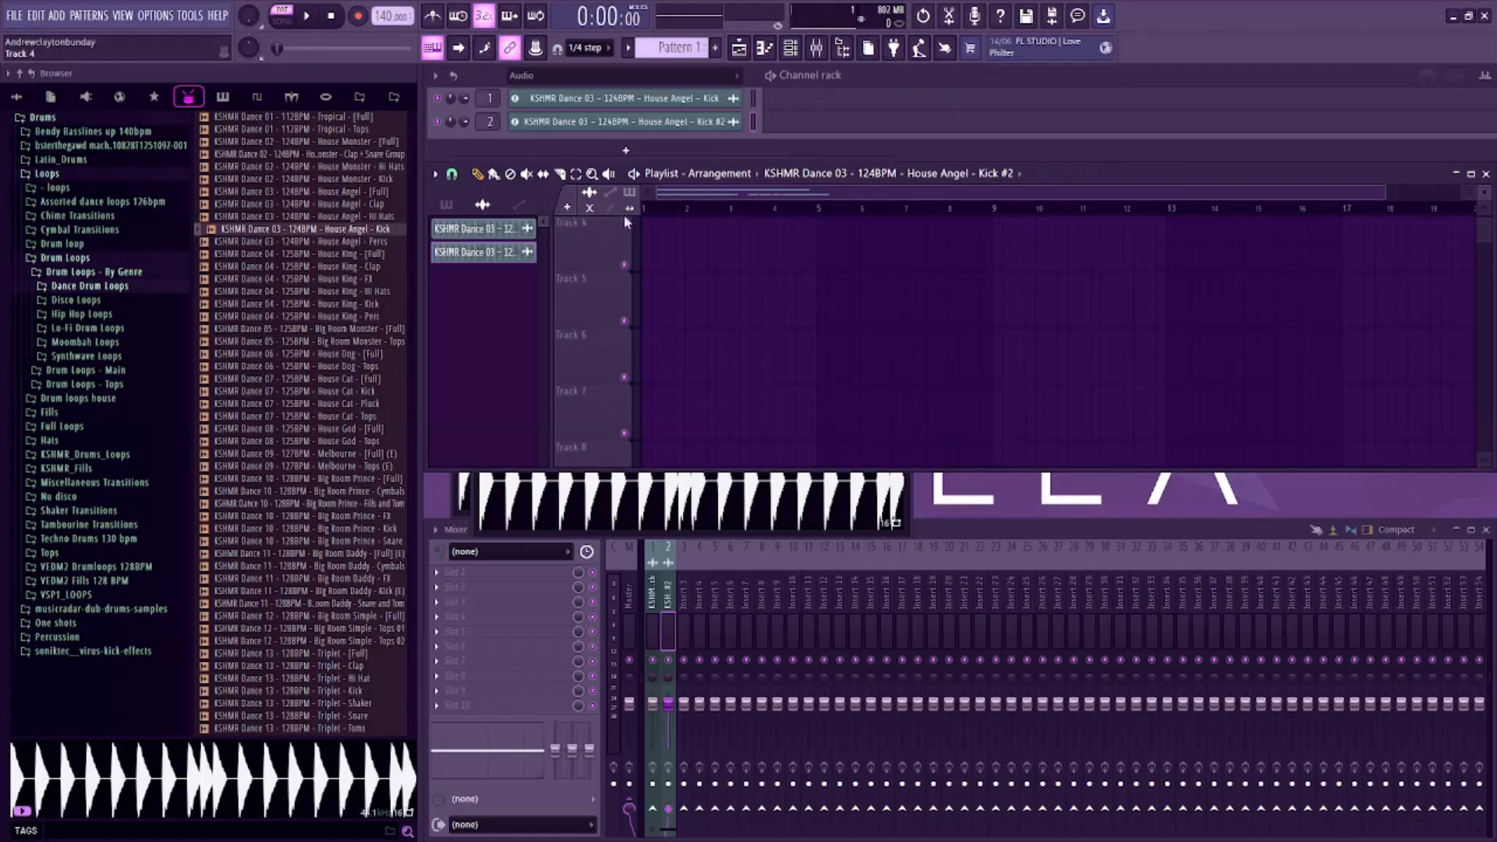
pyautogui.scroll(2, 624, 222)
pyautogui.click(623, 320)
pyautogui.scroll(-1, 620, 312)
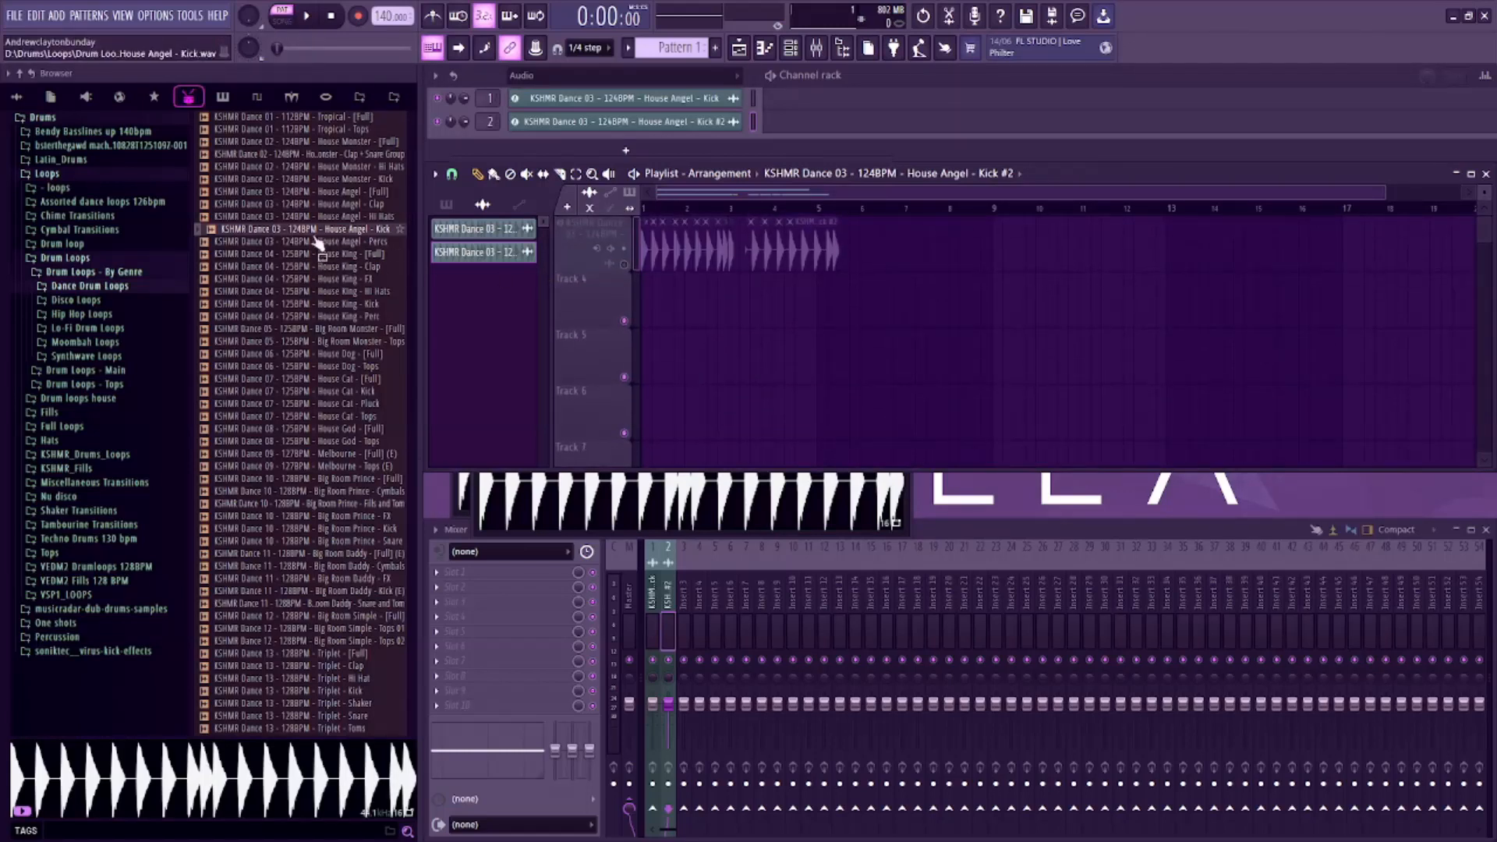
pyautogui.moveTo(318, 242); pyautogui.dragTo(588, 357)
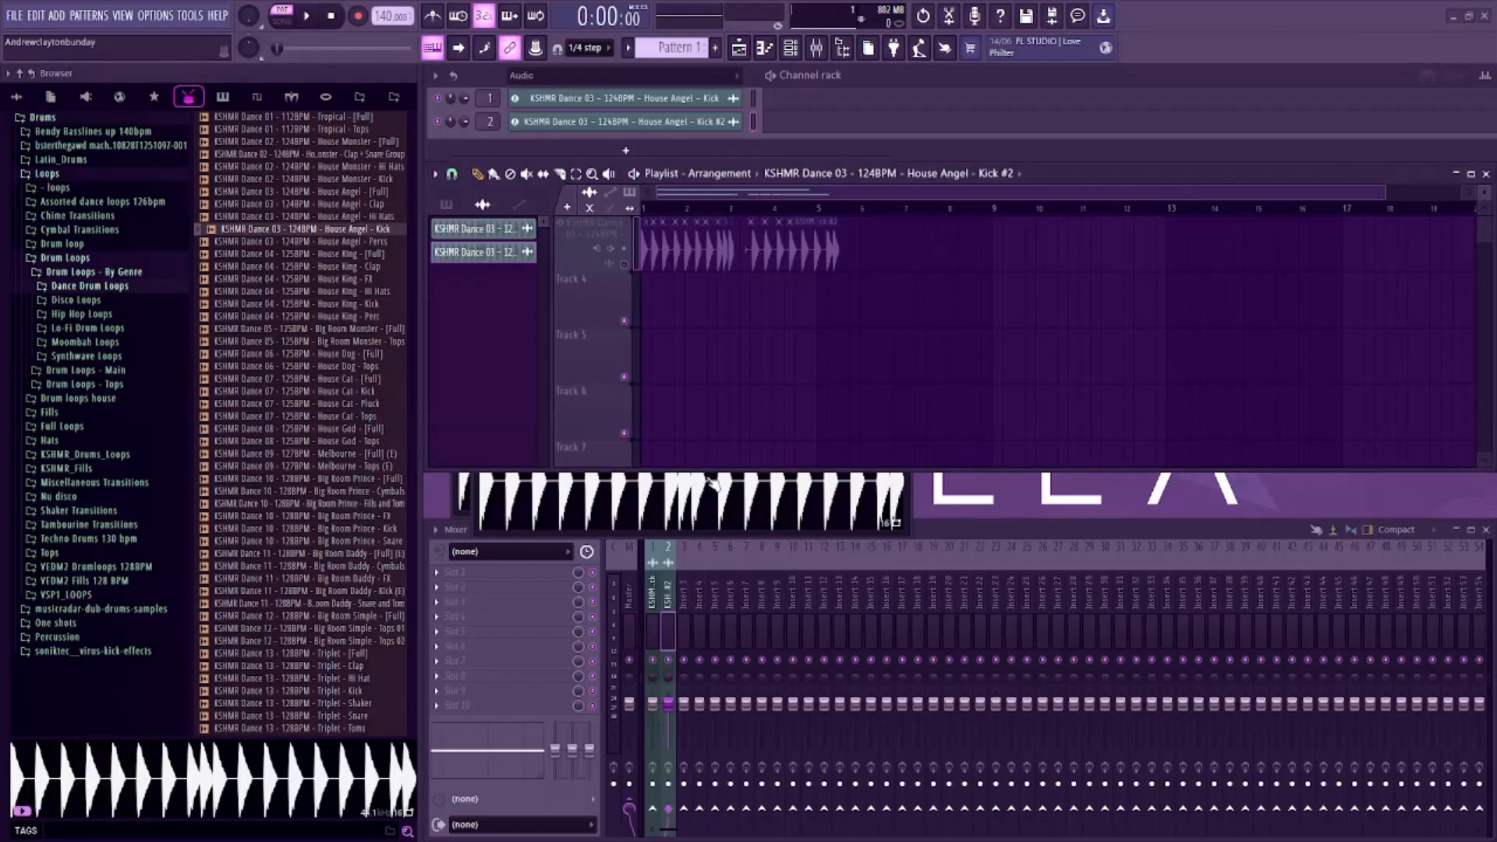
pyautogui.scroll(3, 818, 401)
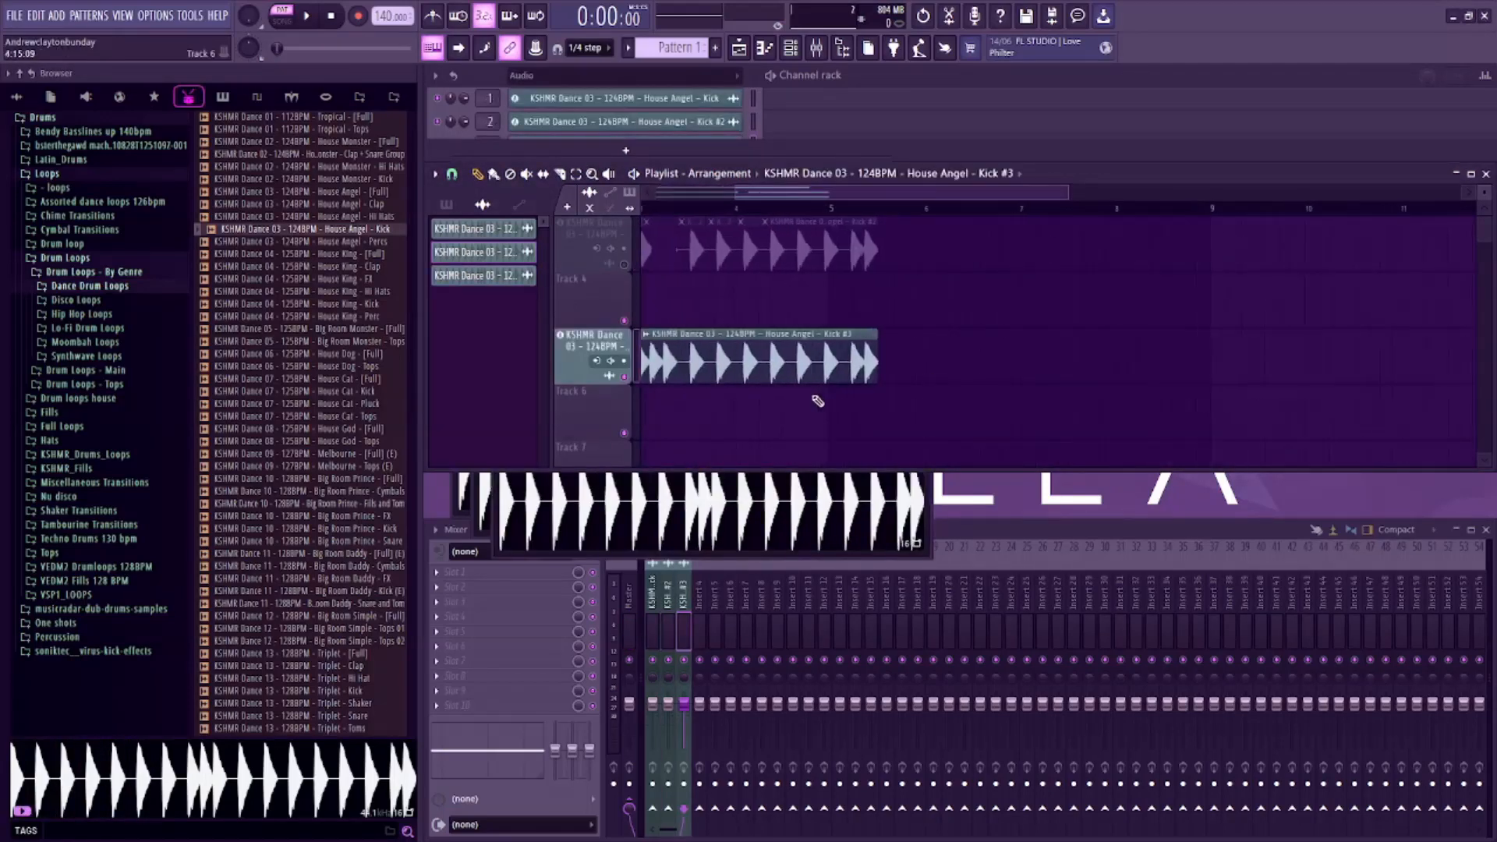
pyautogui.scroll(-1, 1093, 362)
pyautogui.scroll(3, 1093, 361)
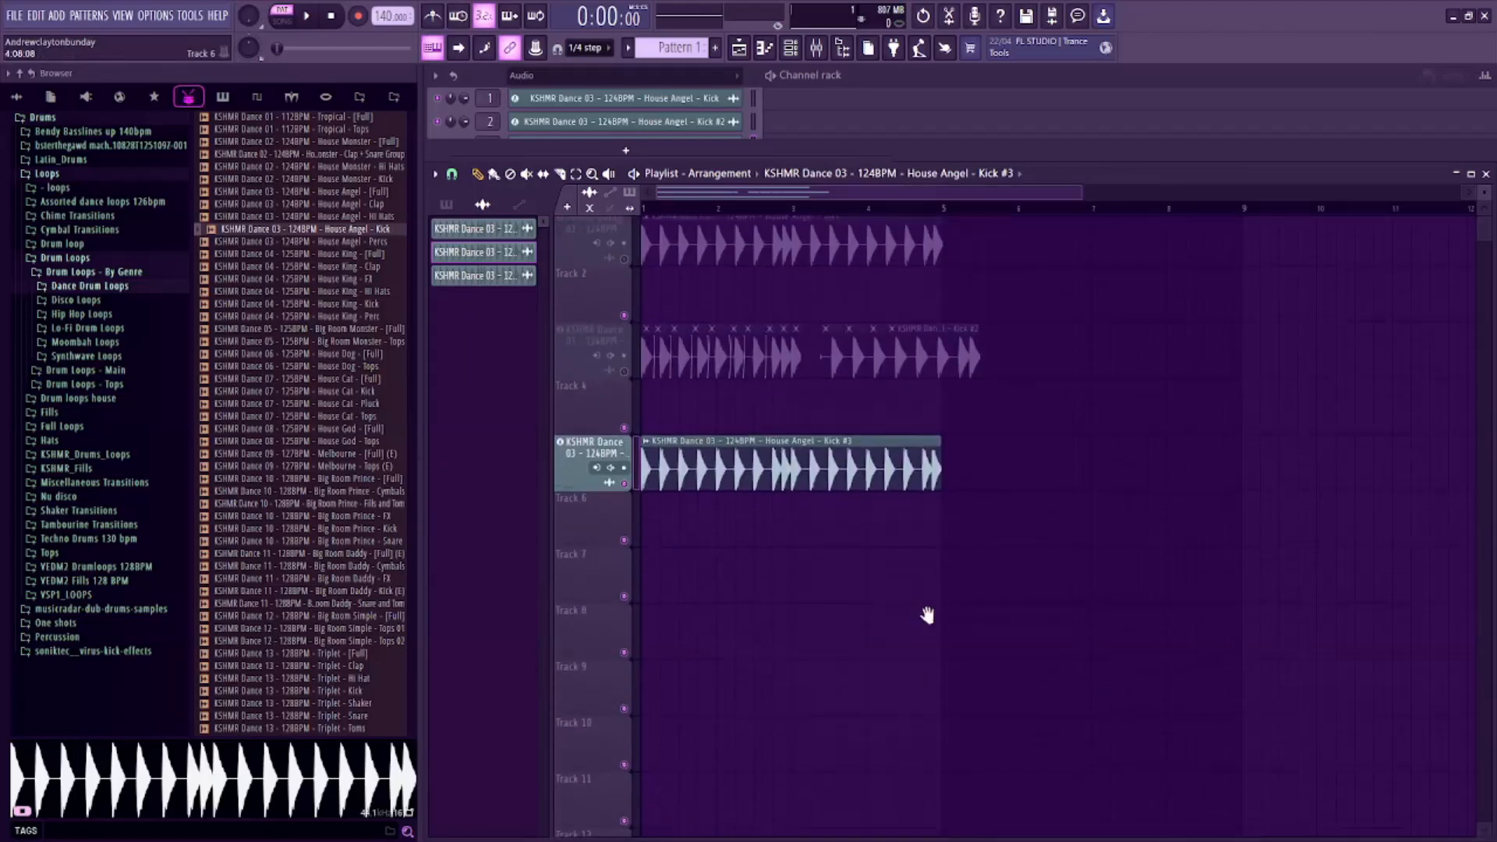
# - Unmute Tracks 3 and 1 and compare the kick positions of the three loops around bar 3
pyautogui.scroll(4, 942, 550)
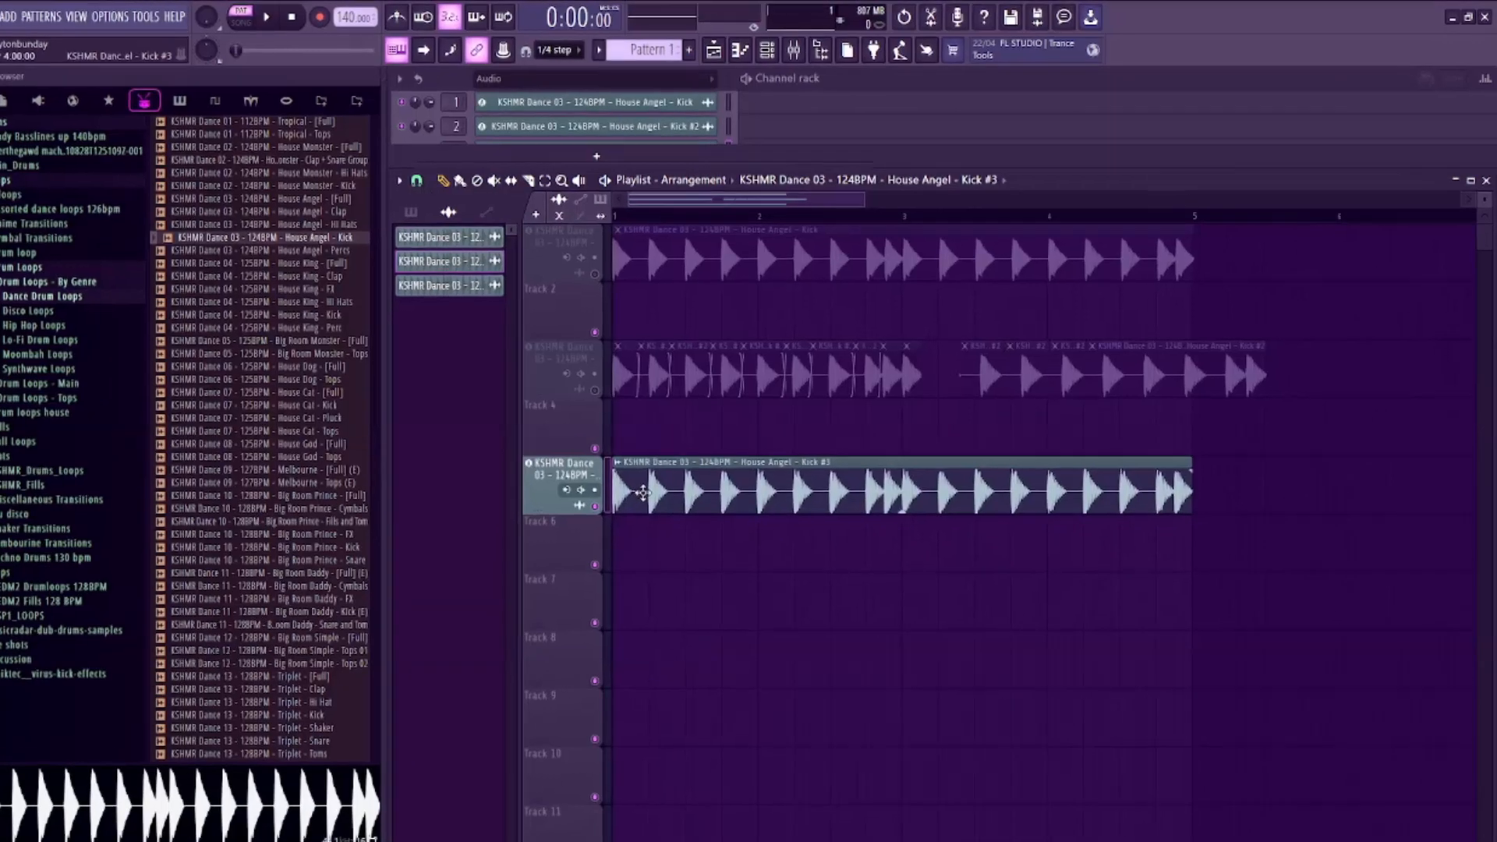
pyautogui.click(623, 377)
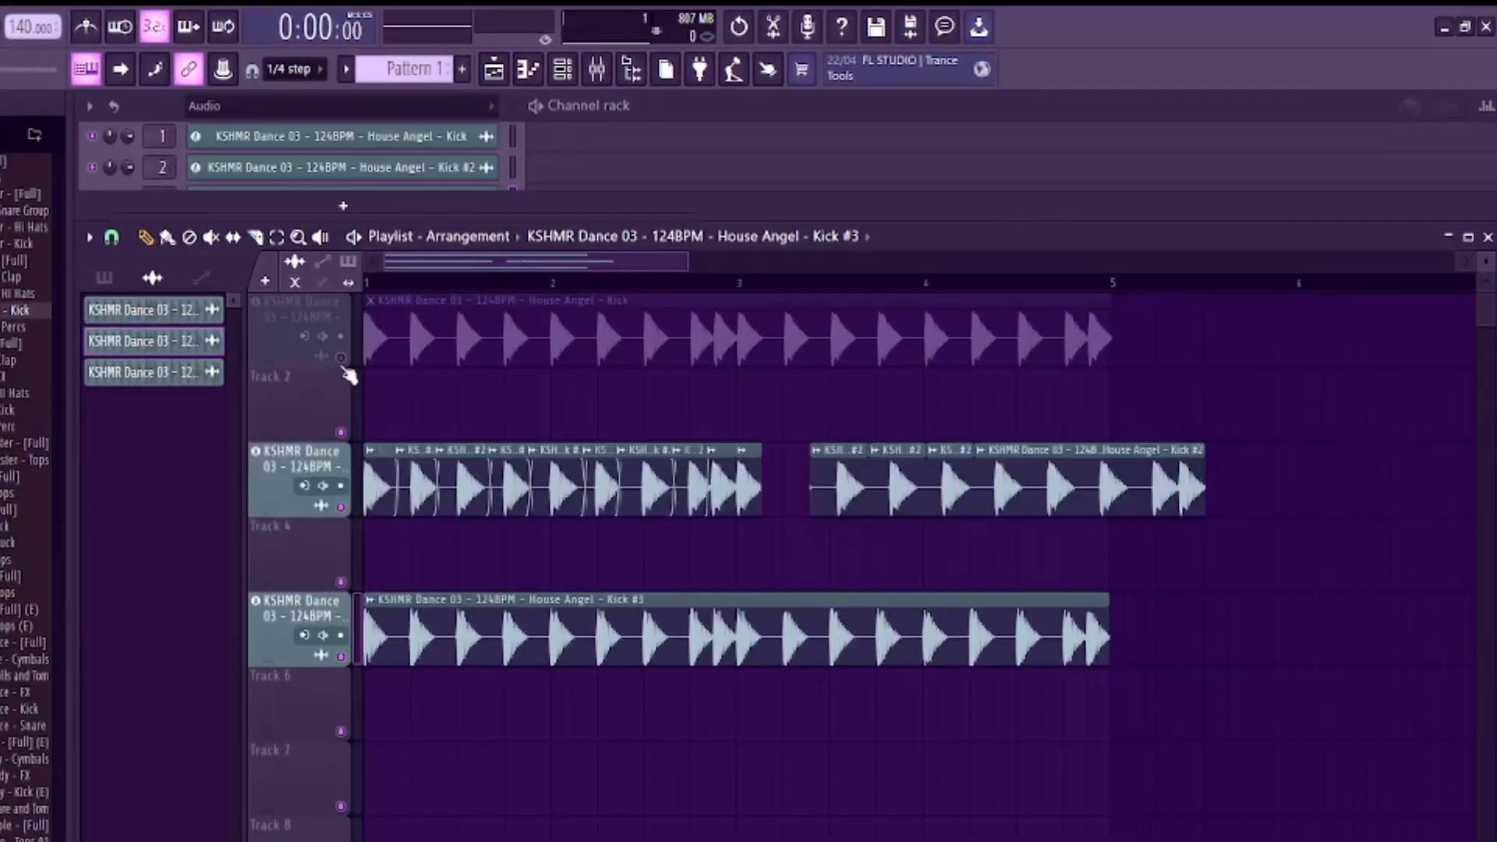
pyautogui.click(341, 358)
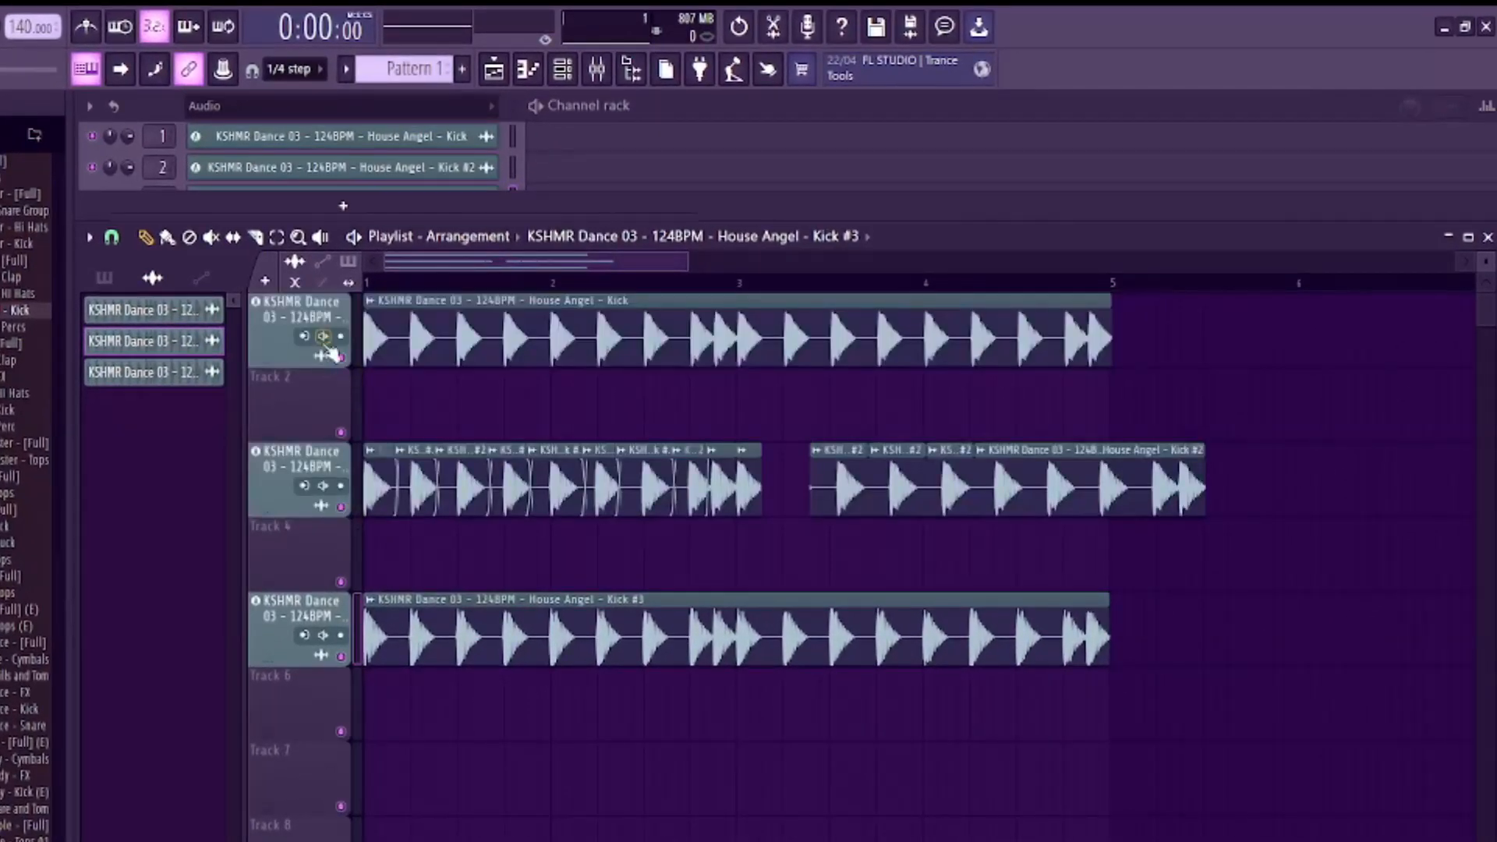
pyautogui.scroll(6, 792, 775)
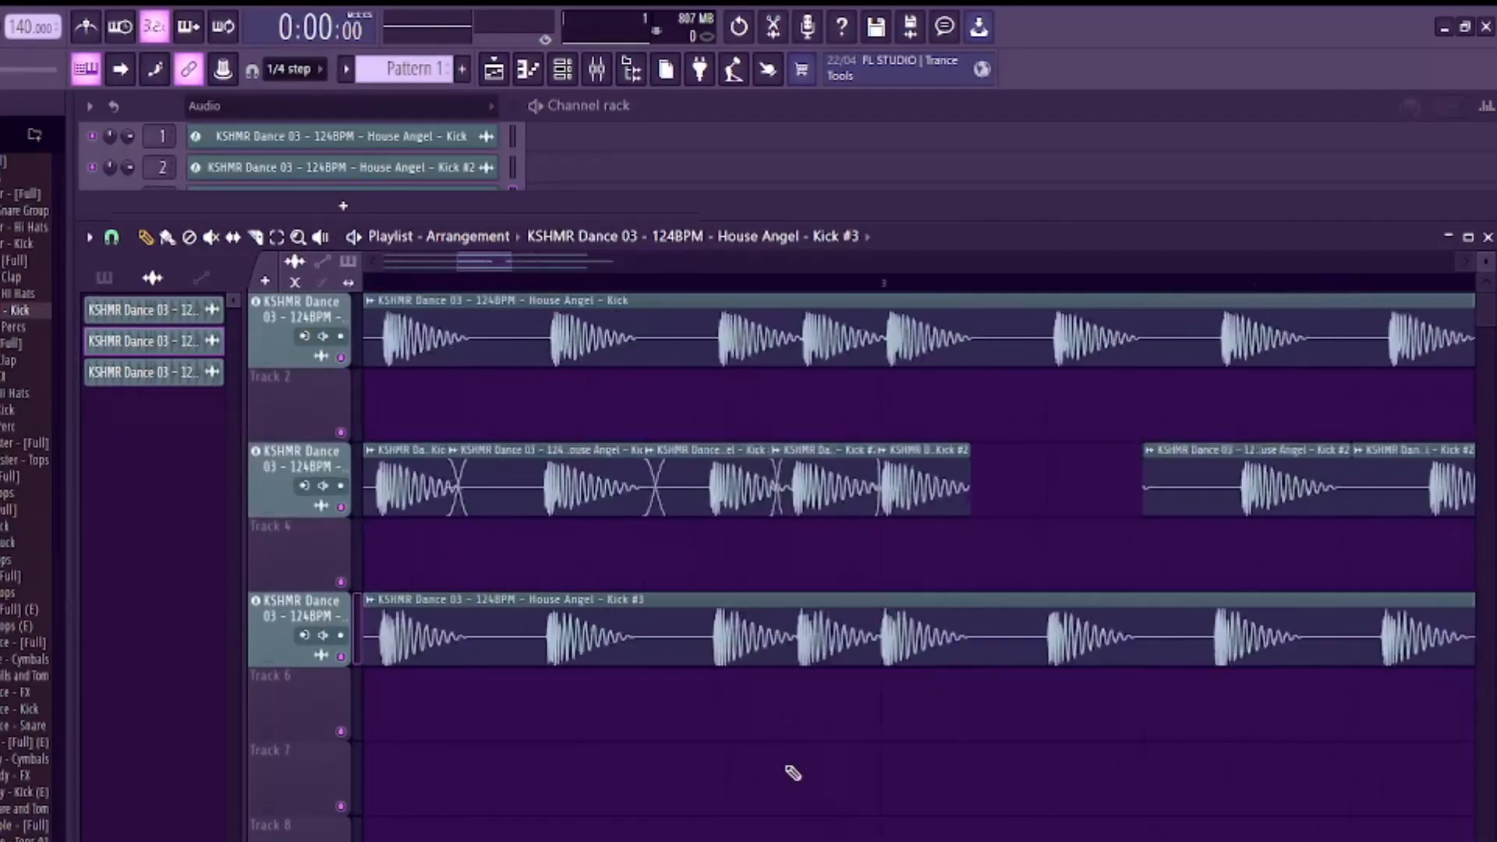
pyautogui.moveTo(628, 753); pyautogui.dragTo(367, 770)
pyautogui.moveTo(858, 766); pyautogui.dragTo(226, 776)
# - Lower the project tempo to 130 BPM and compare the kick alignment of the sliced loop with the two unsliced loops
pyautogui.scroll(-8, 722, 775)
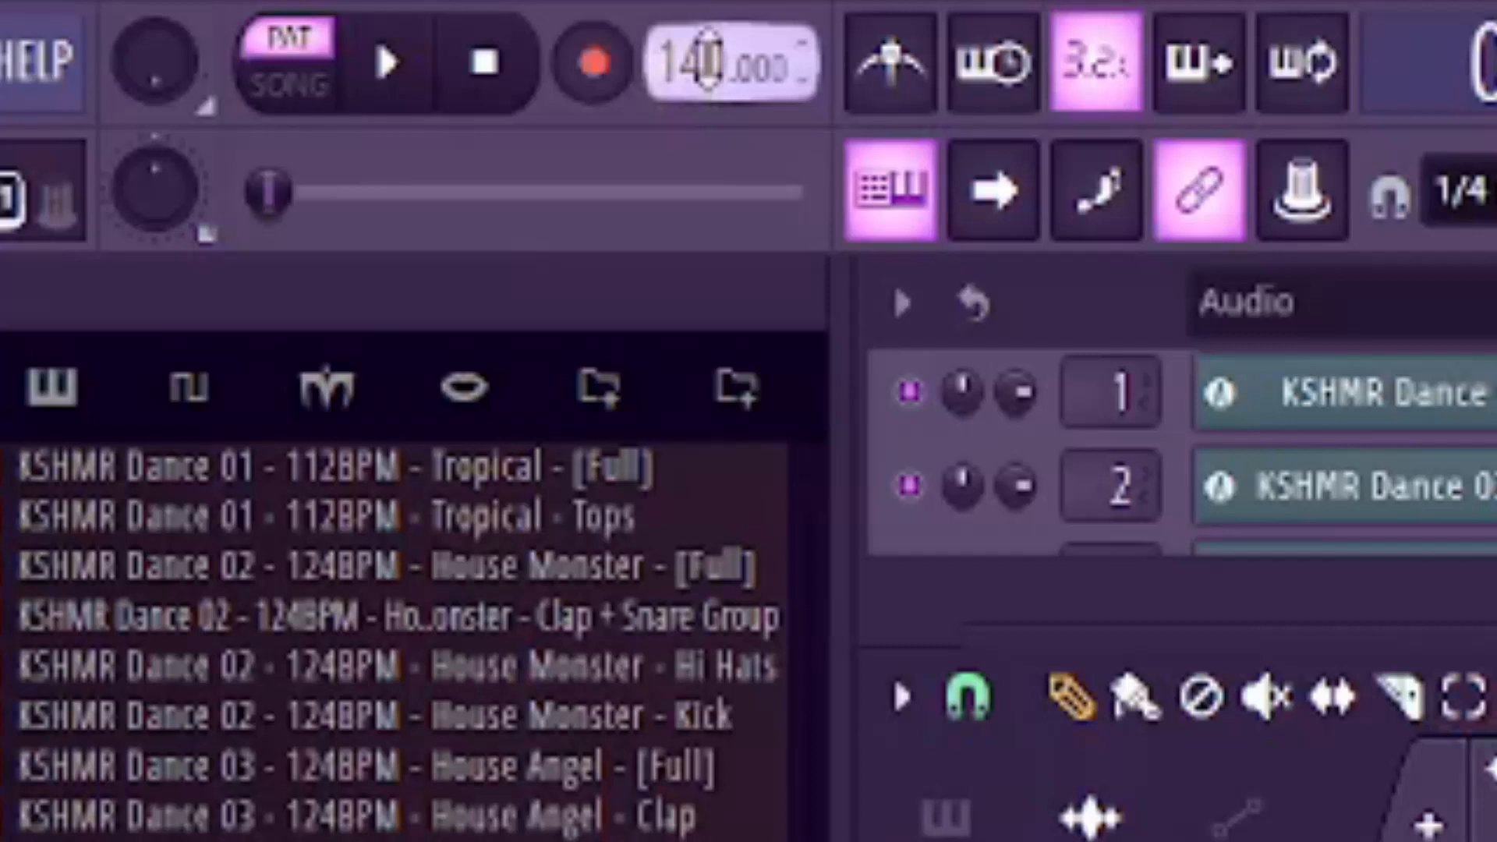
pyautogui.scroll(-12, 24, 29)
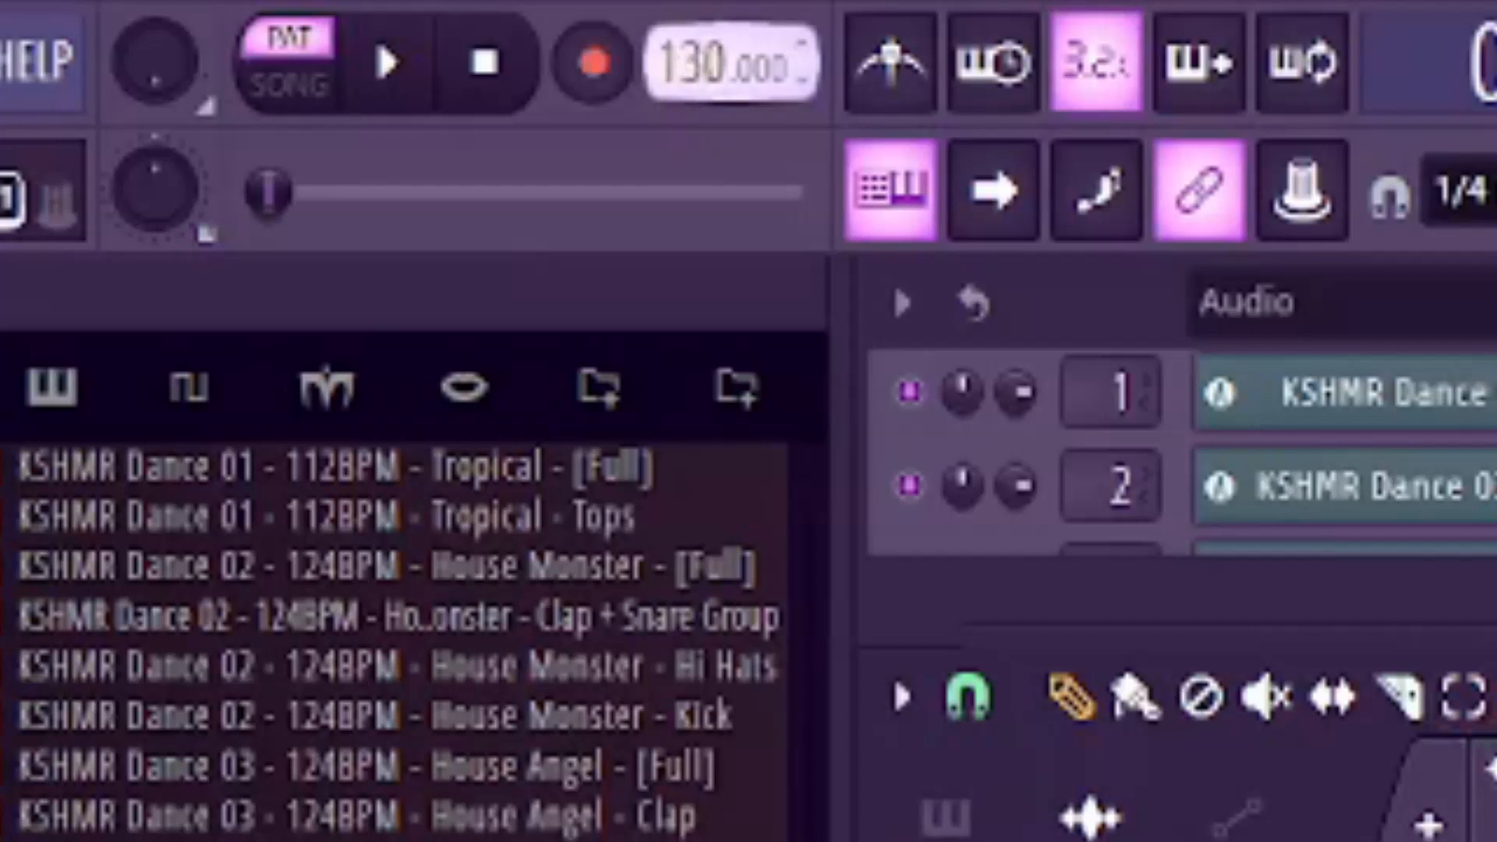
pyautogui.moveTo(692, 62); pyautogui.dragTo(692, 55)
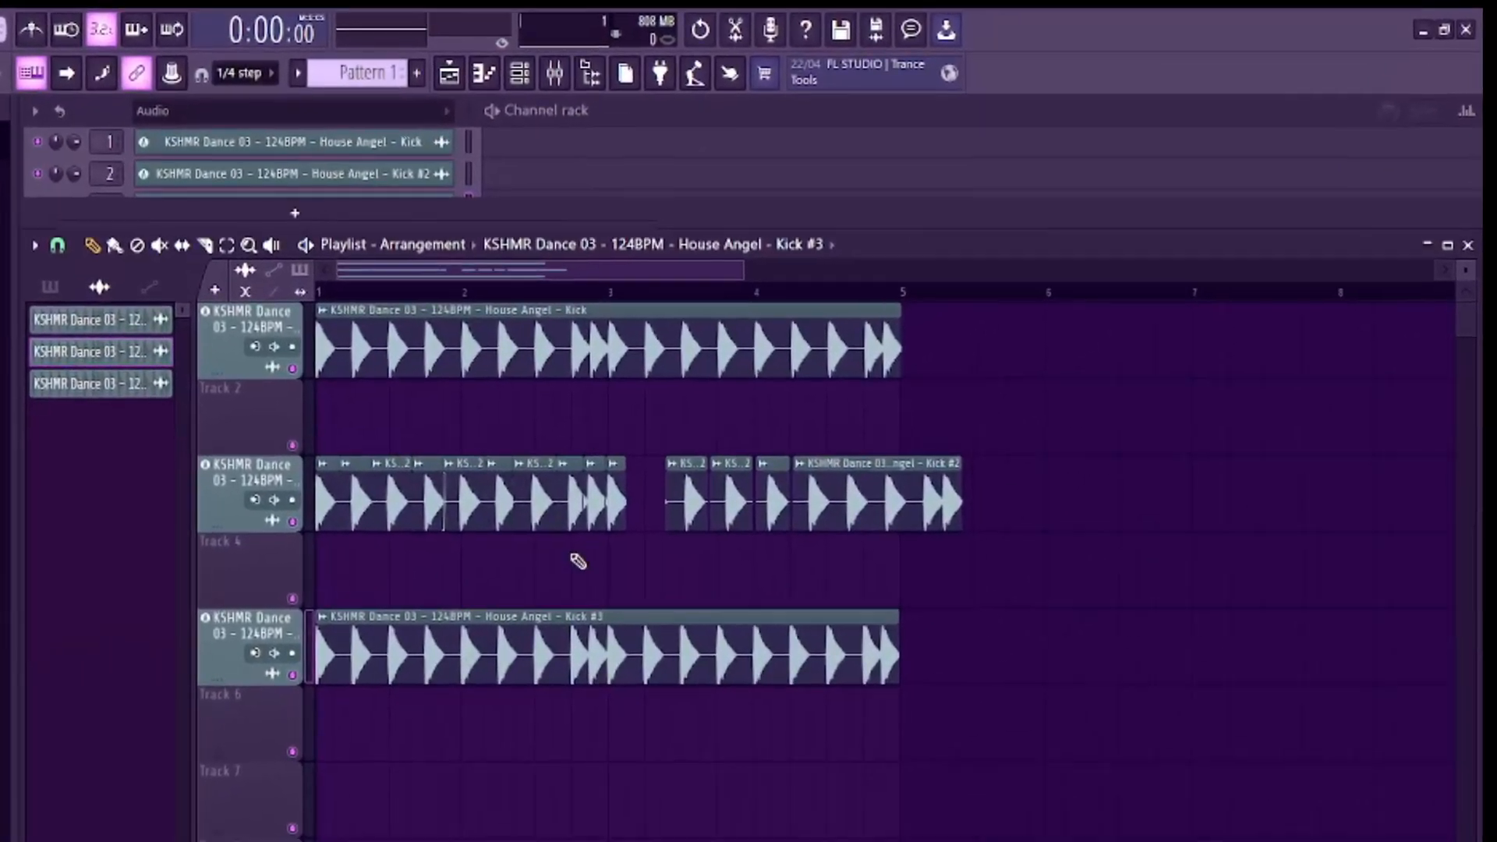
pyautogui.keyDown('ctrl'); pyautogui.scroll(10, 578, 560); pyautogui.keyUp('ctrl')
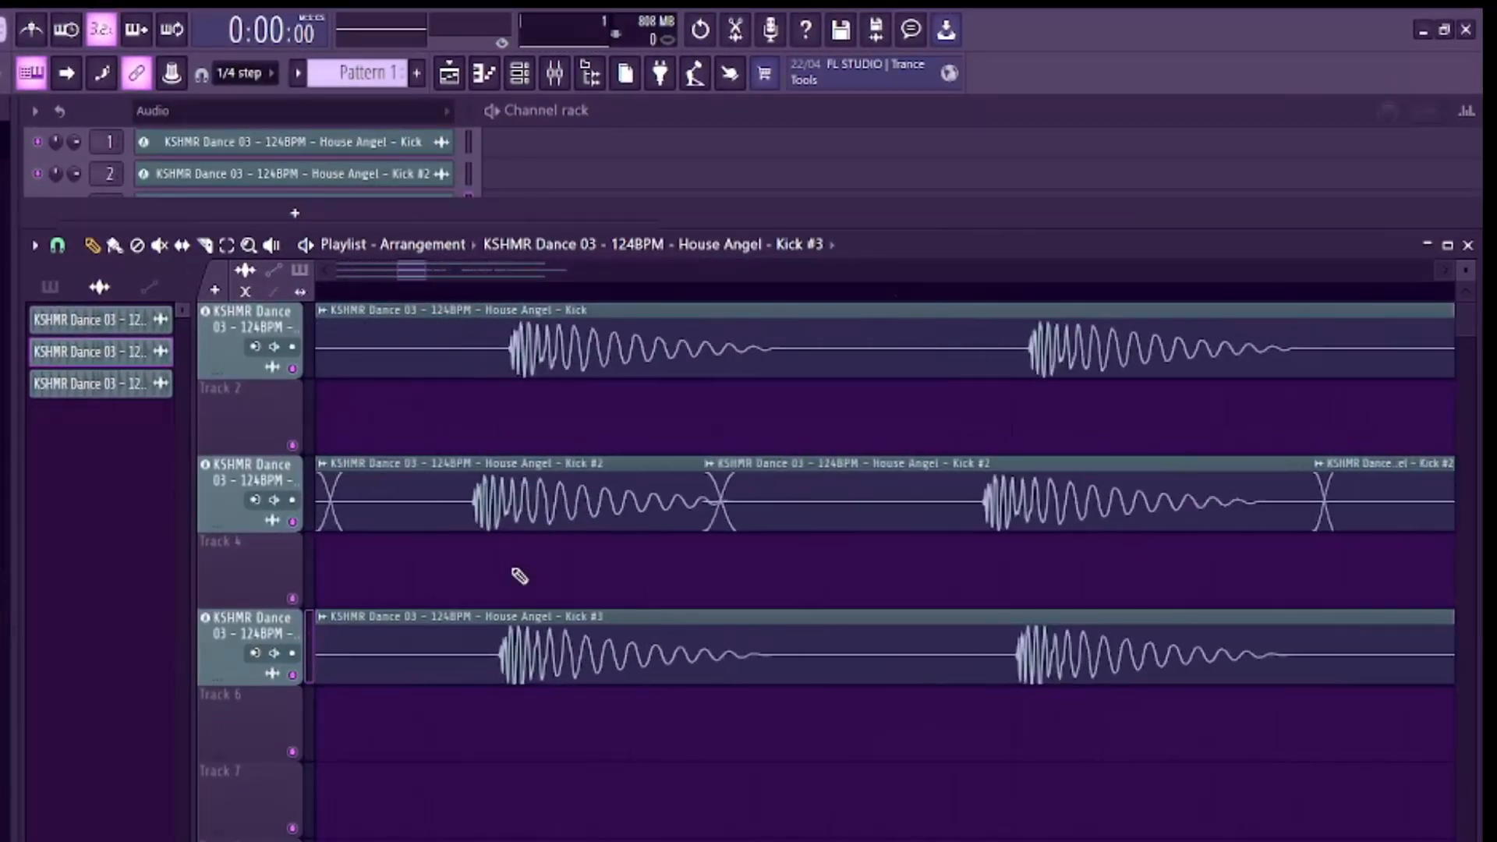
pyautogui.hscroll(-5, 739, 575)
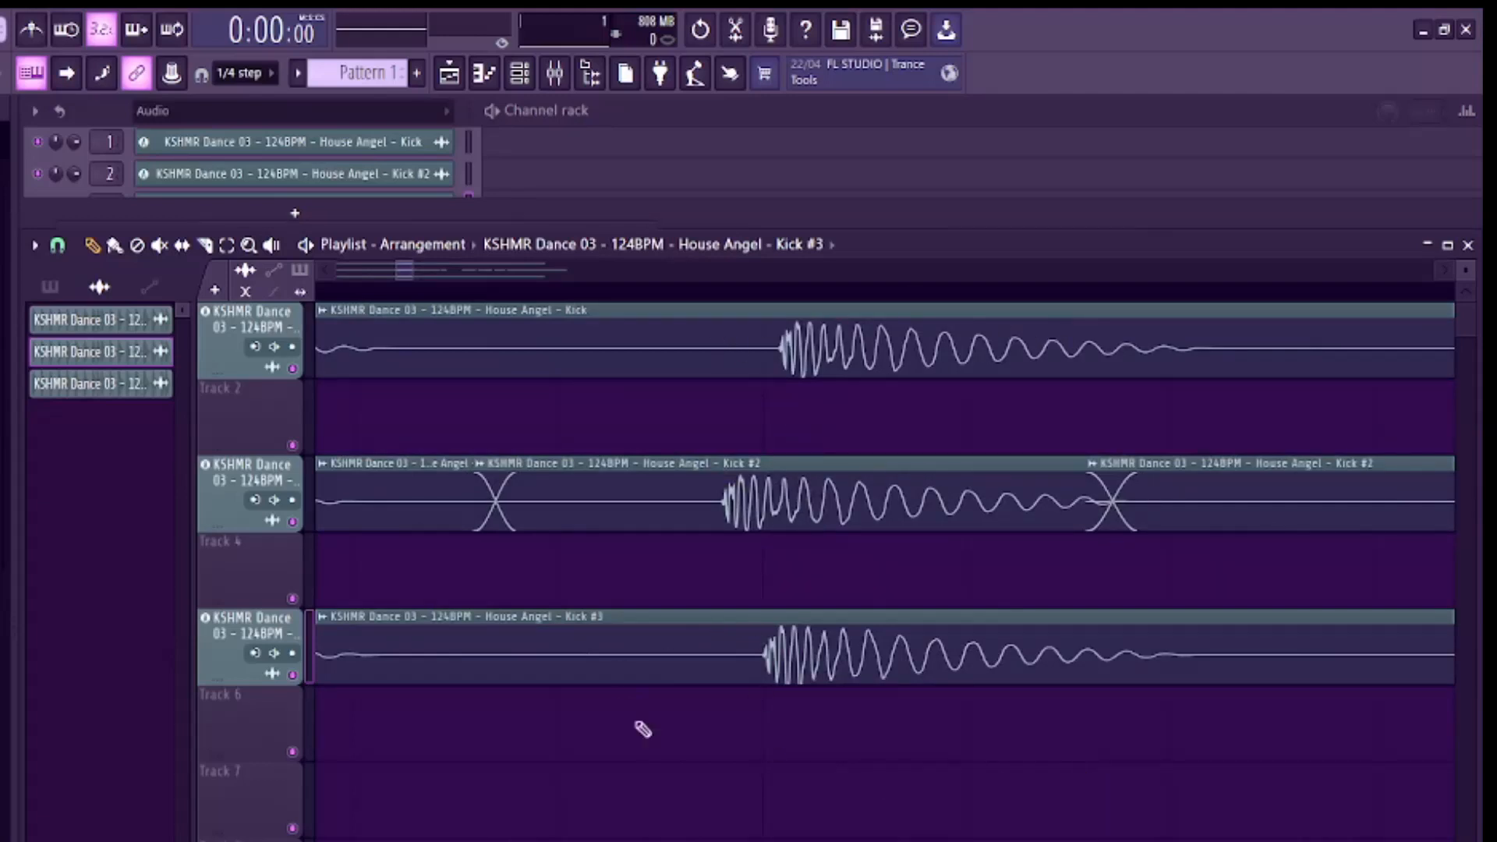
pyautogui.moveTo(1195, 726); pyautogui.dragTo(521, 719)
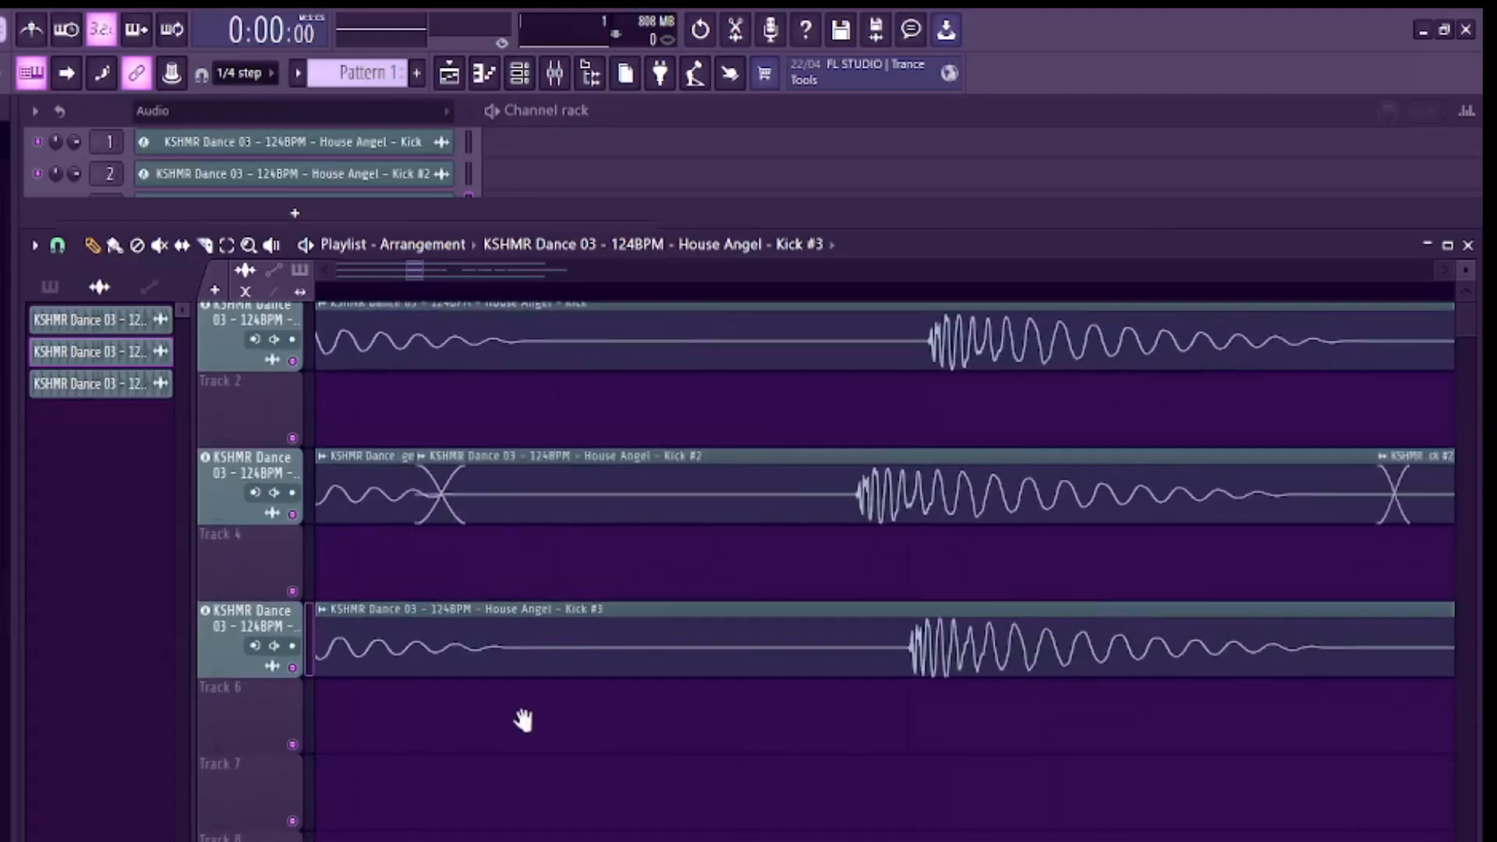
pyautogui.scroll(-3, 737, 736)
pyautogui.scroll(-5, 653, 751)
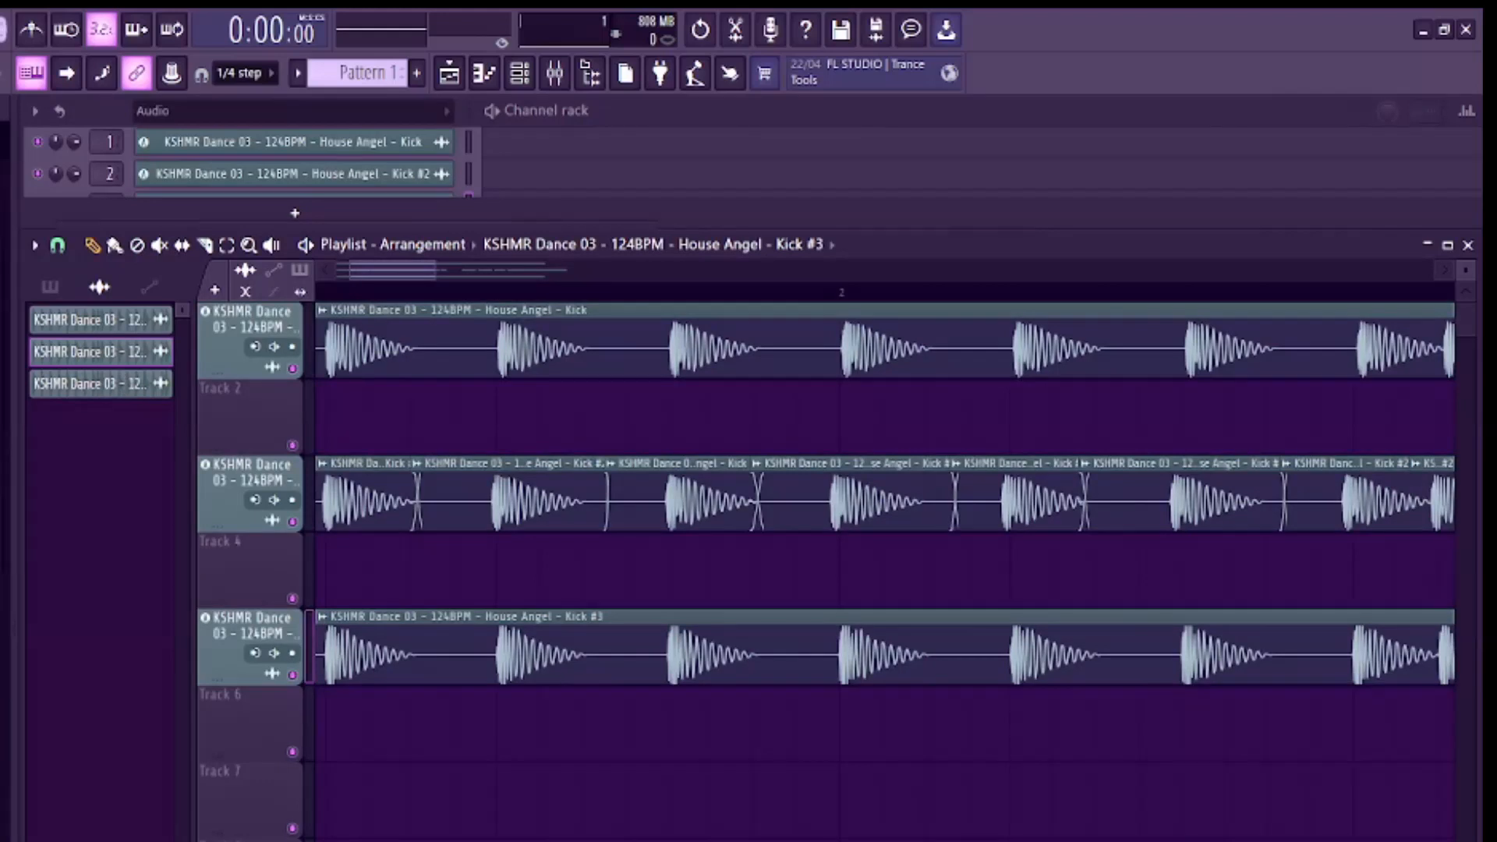
# - Lower the project tempo to 80 BPM and compare the slices on Track 3 with the unsliced loops around bar 2
pyautogui.moveTo(2, 29); pyautogui.dragTo(2, 116)
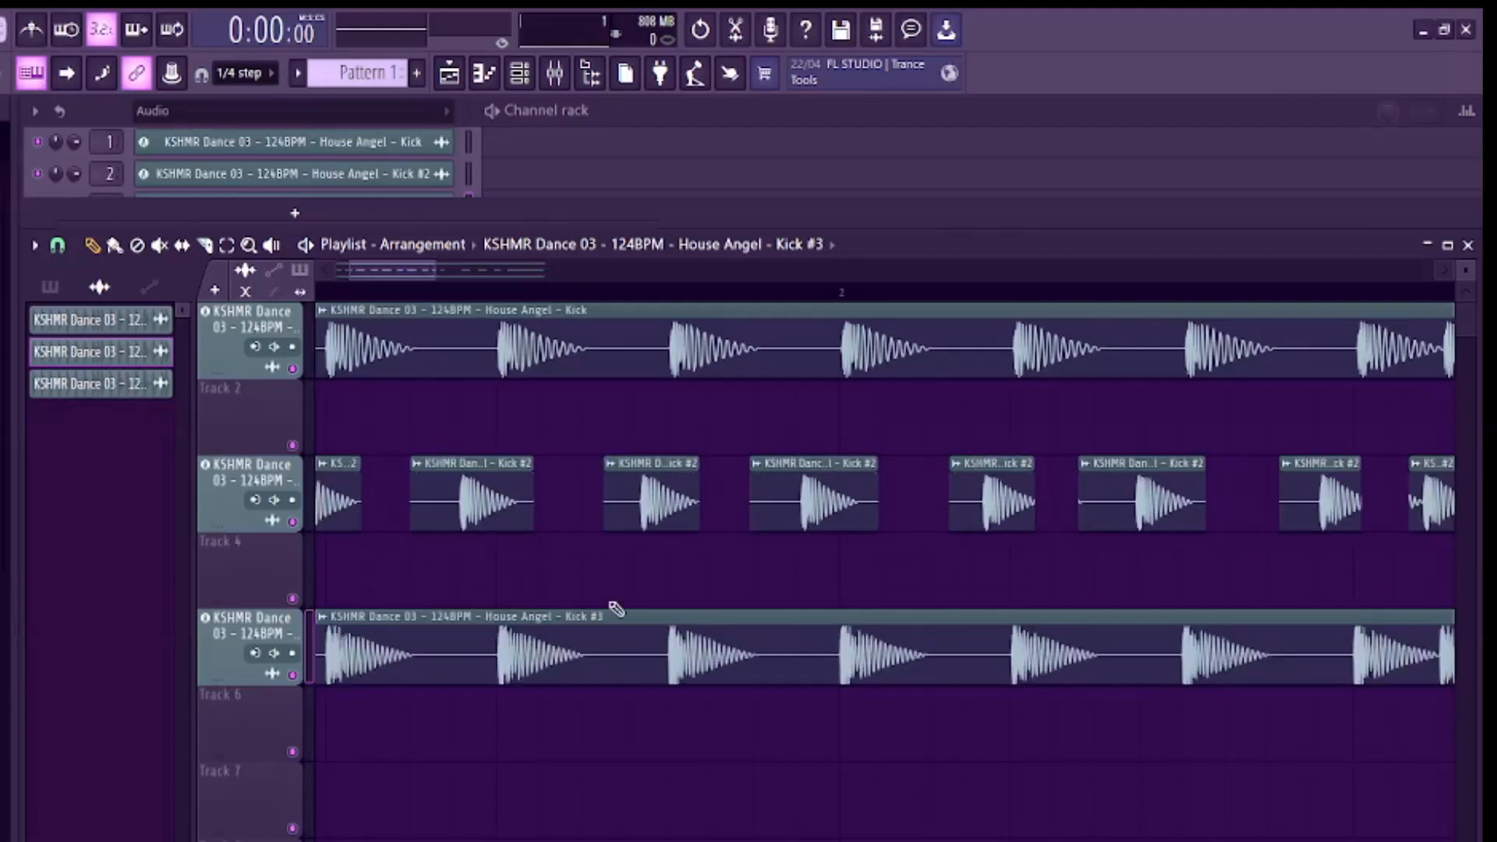
pyautogui.scroll(-4, 615, 618)
pyautogui.scroll(4, 617, 616)
pyautogui.moveTo(809, 532); pyautogui.dragTo(666, 758)
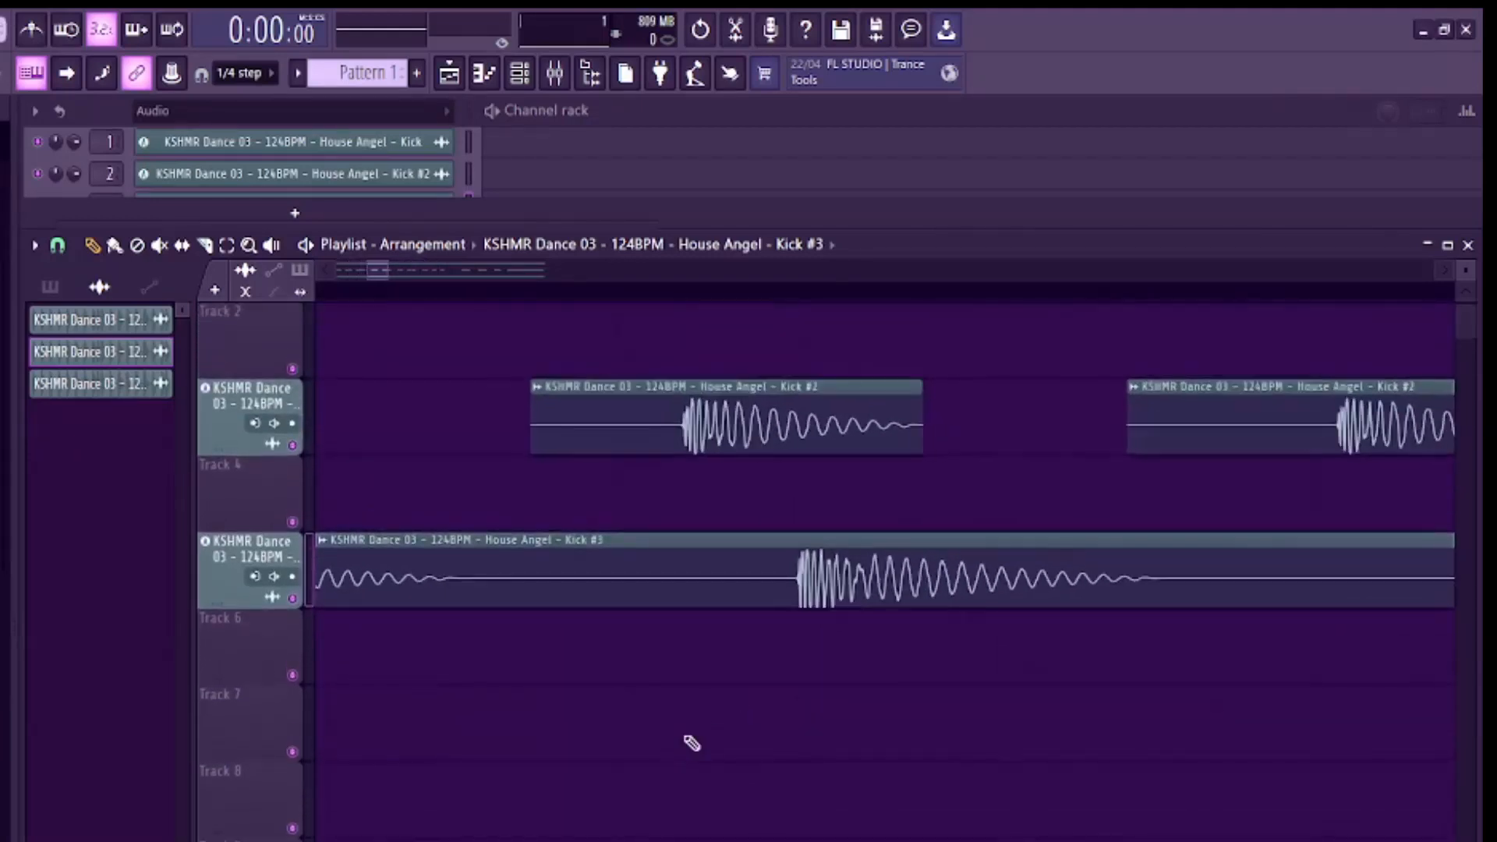
pyautogui.scroll(2, 837, 602)
pyautogui.moveTo(1128, 682); pyautogui.dragTo(686, 653)
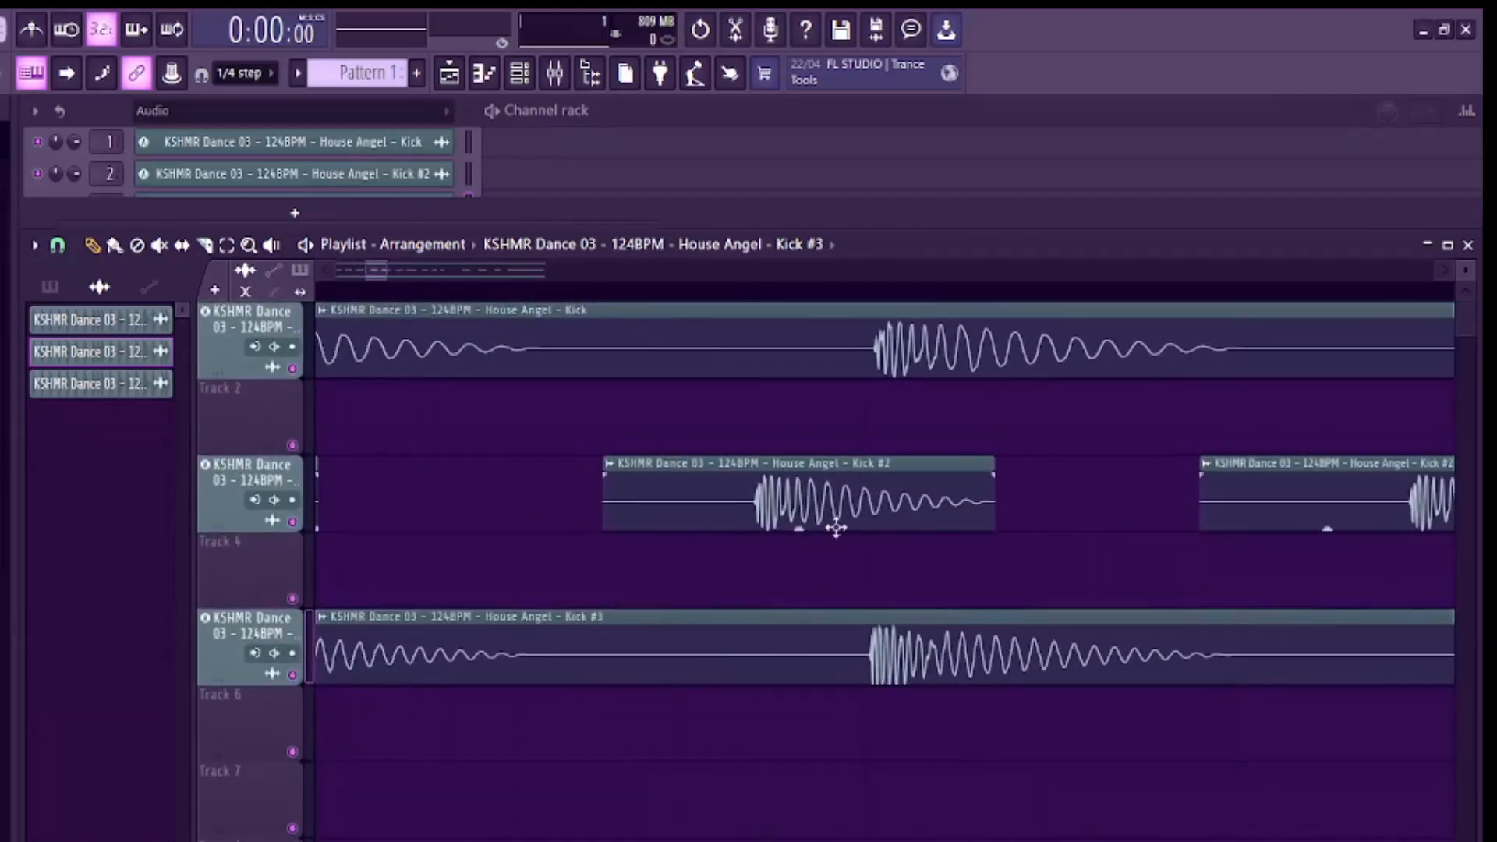
pyautogui.scroll(-6, 782, 561)
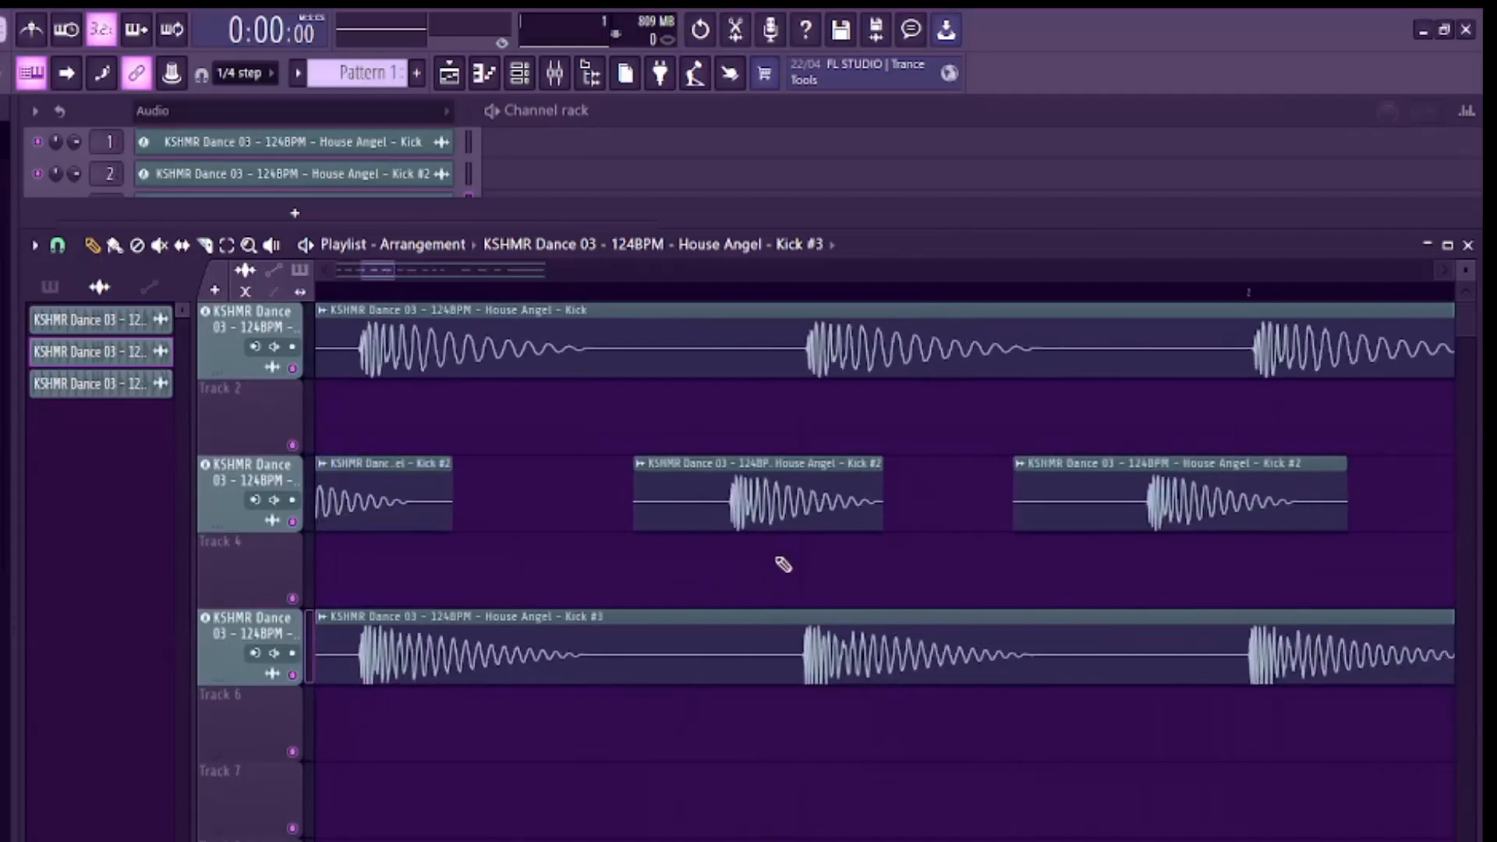
pyautogui.moveTo(906, 653); pyautogui.dragTo(933, 652)
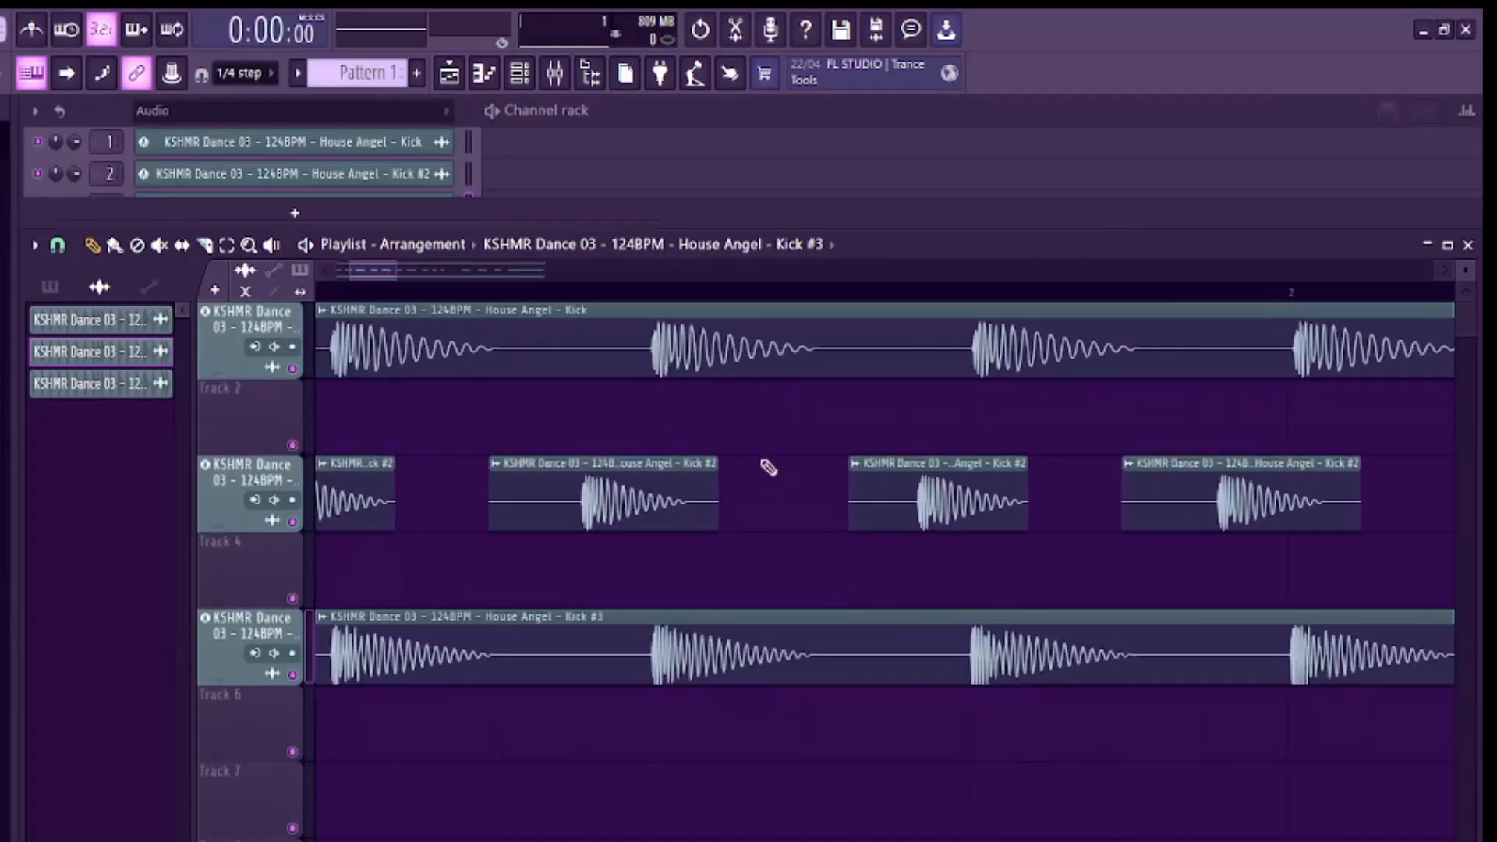
pyautogui.scroll(-8, 870, 427)
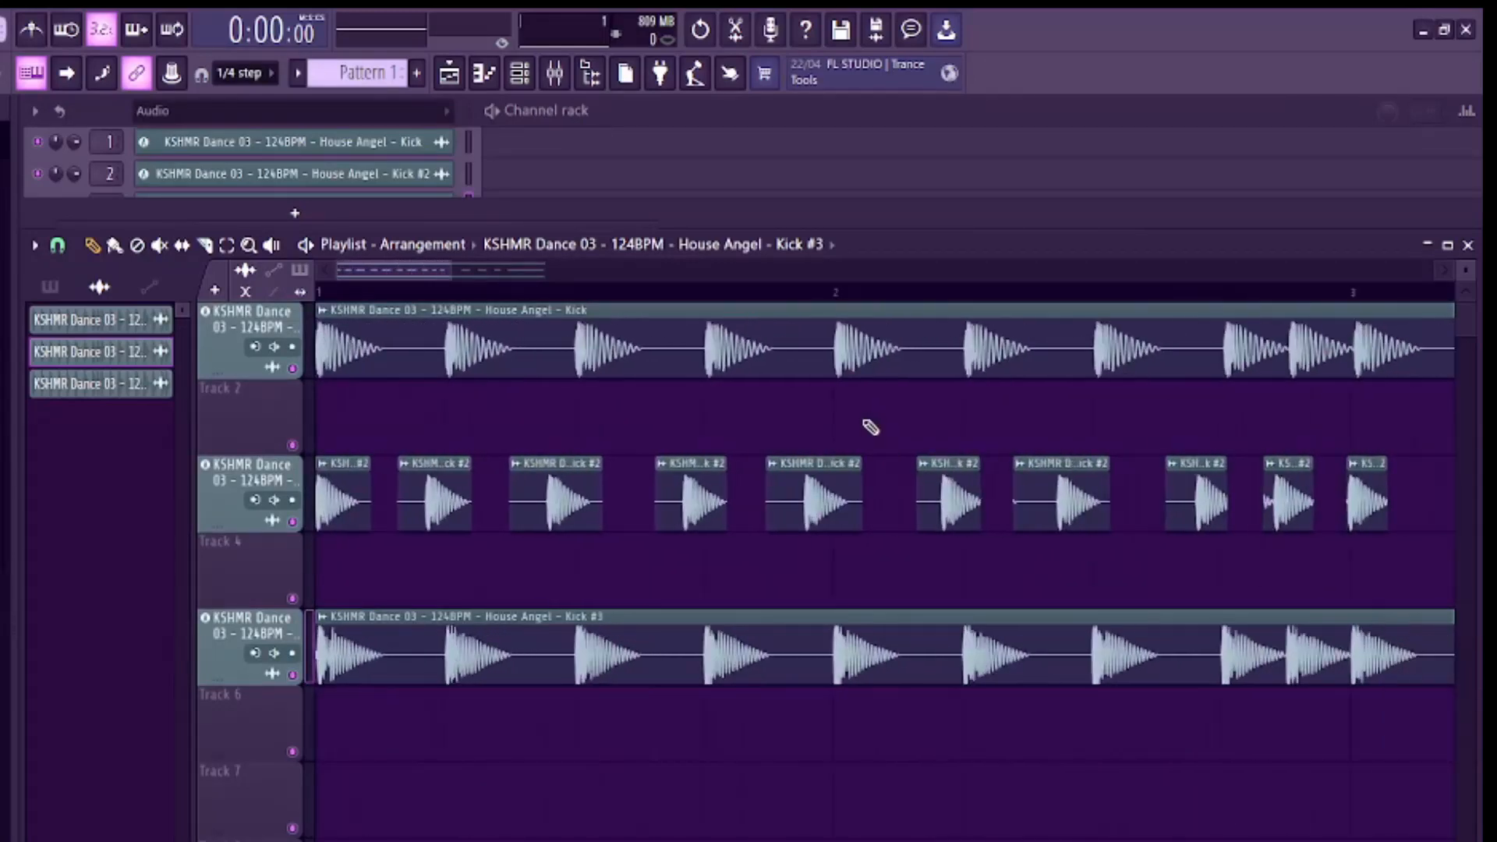
# - Examine the gaps between the kick slices on Track 3 against the continuous loops on Tracks 1 and 5, up to bar 5
pyautogui.scroll(6, 870, 427)
pyautogui.moveTo(875, 442); pyautogui.dragTo(503, 491)
pyautogui.scroll(-1, 899, 537)
pyautogui.scroll(-6, 900, 537)
pyautogui.scroll(-4, 743, 561)
pyautogui.scroll(3, 741, 561)
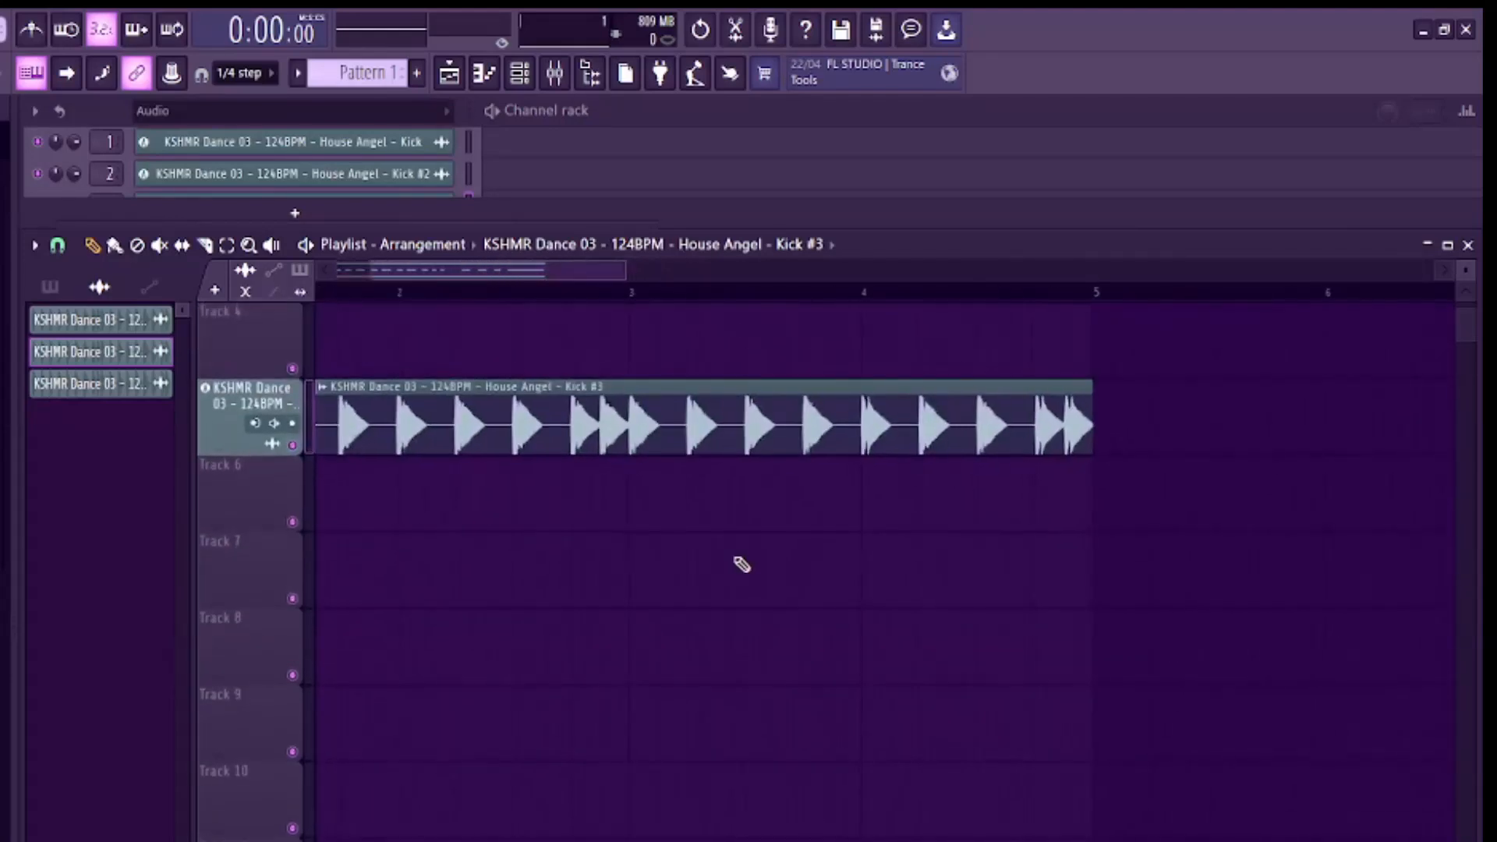
pyautogui.scroll(2, 575, 618)
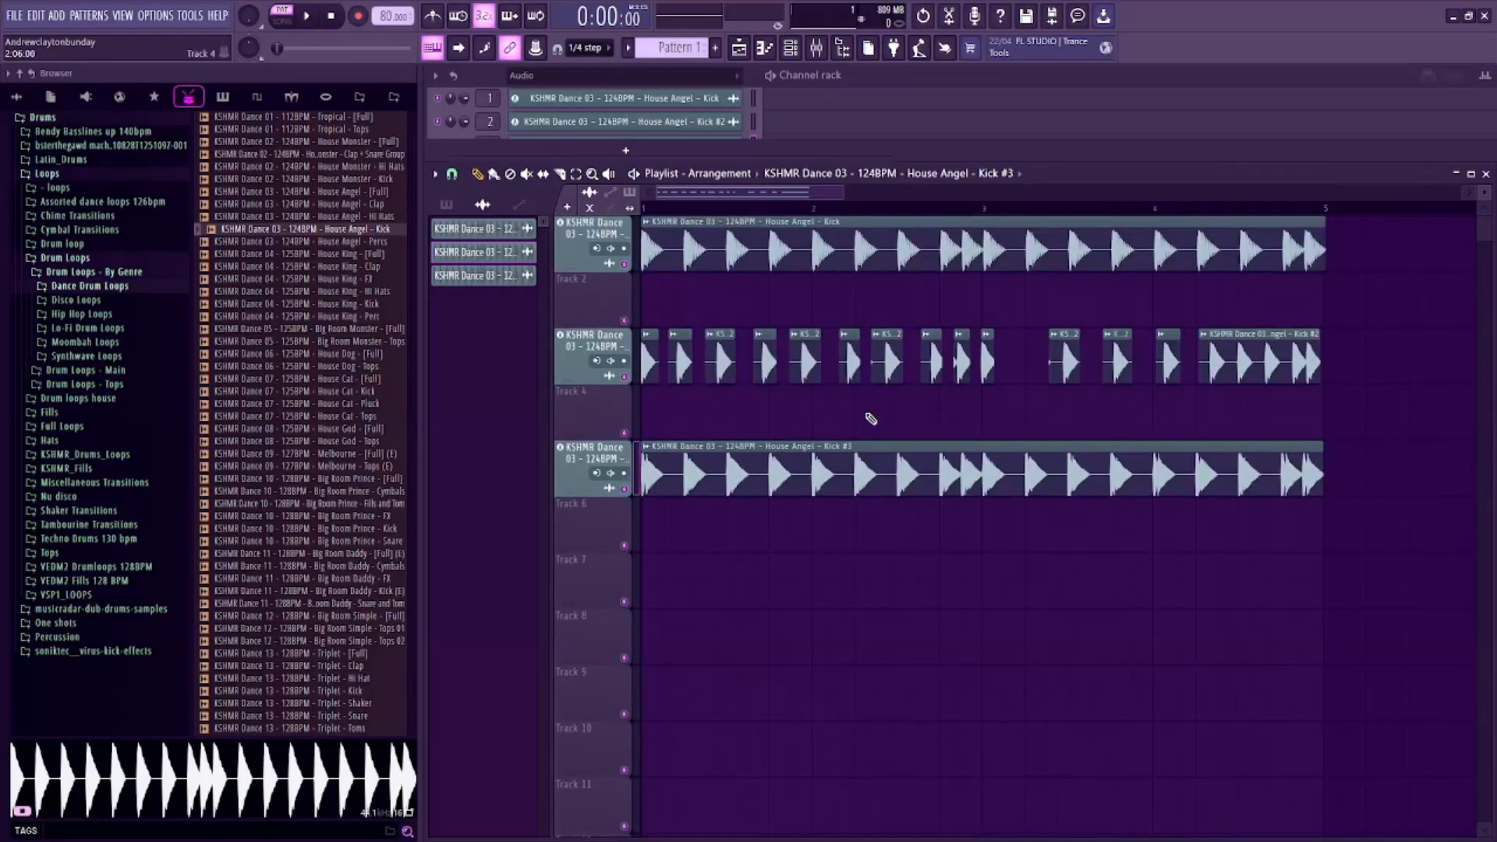
pyautogui.scroll(-2, 873, 380)
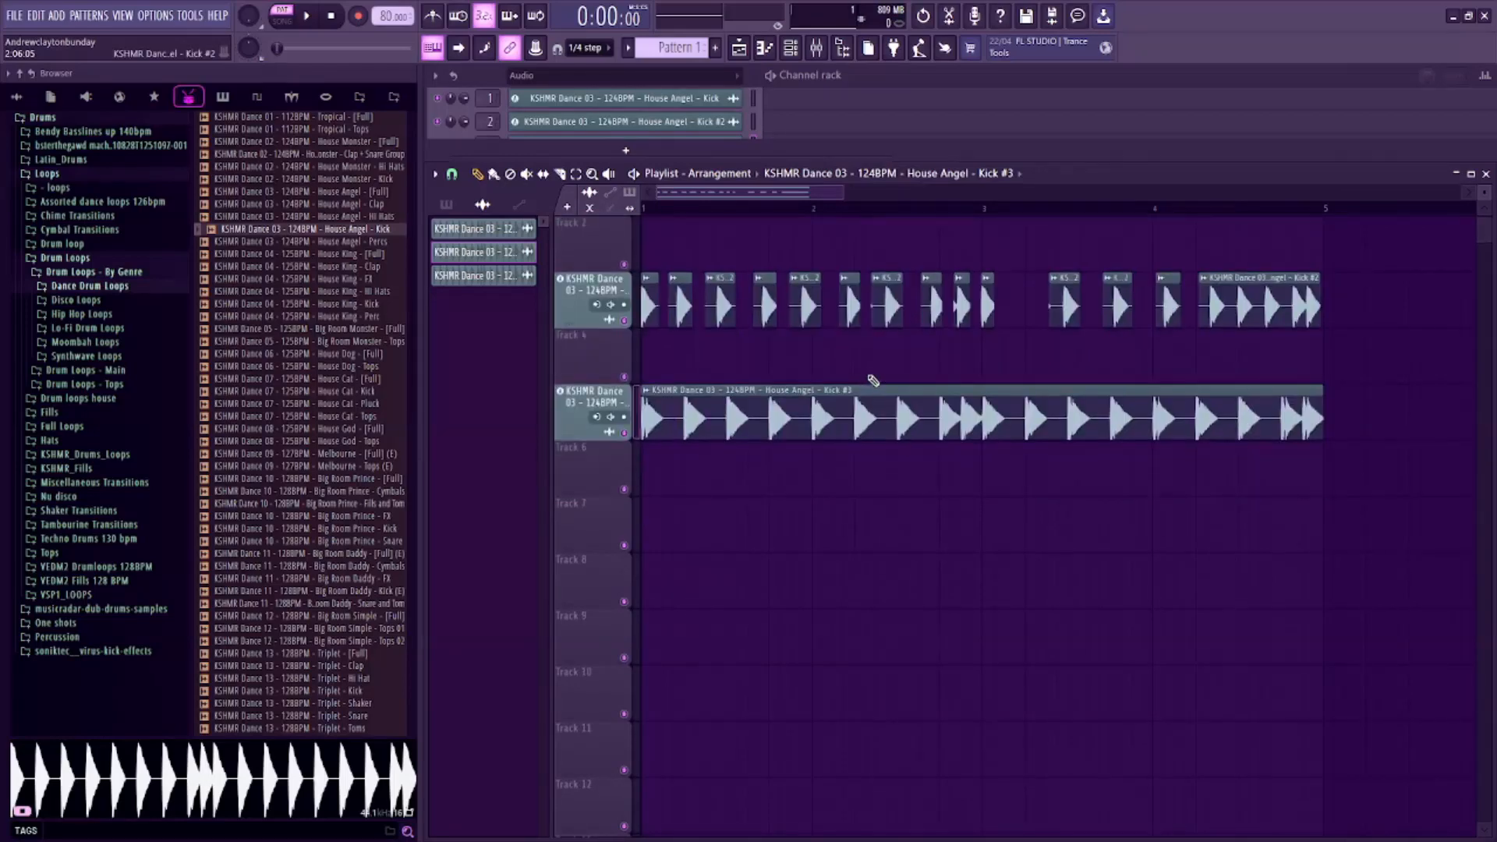
pyautogui.scroll(4, 862, 434)
pyautogui.scroll(2, 865, 436)
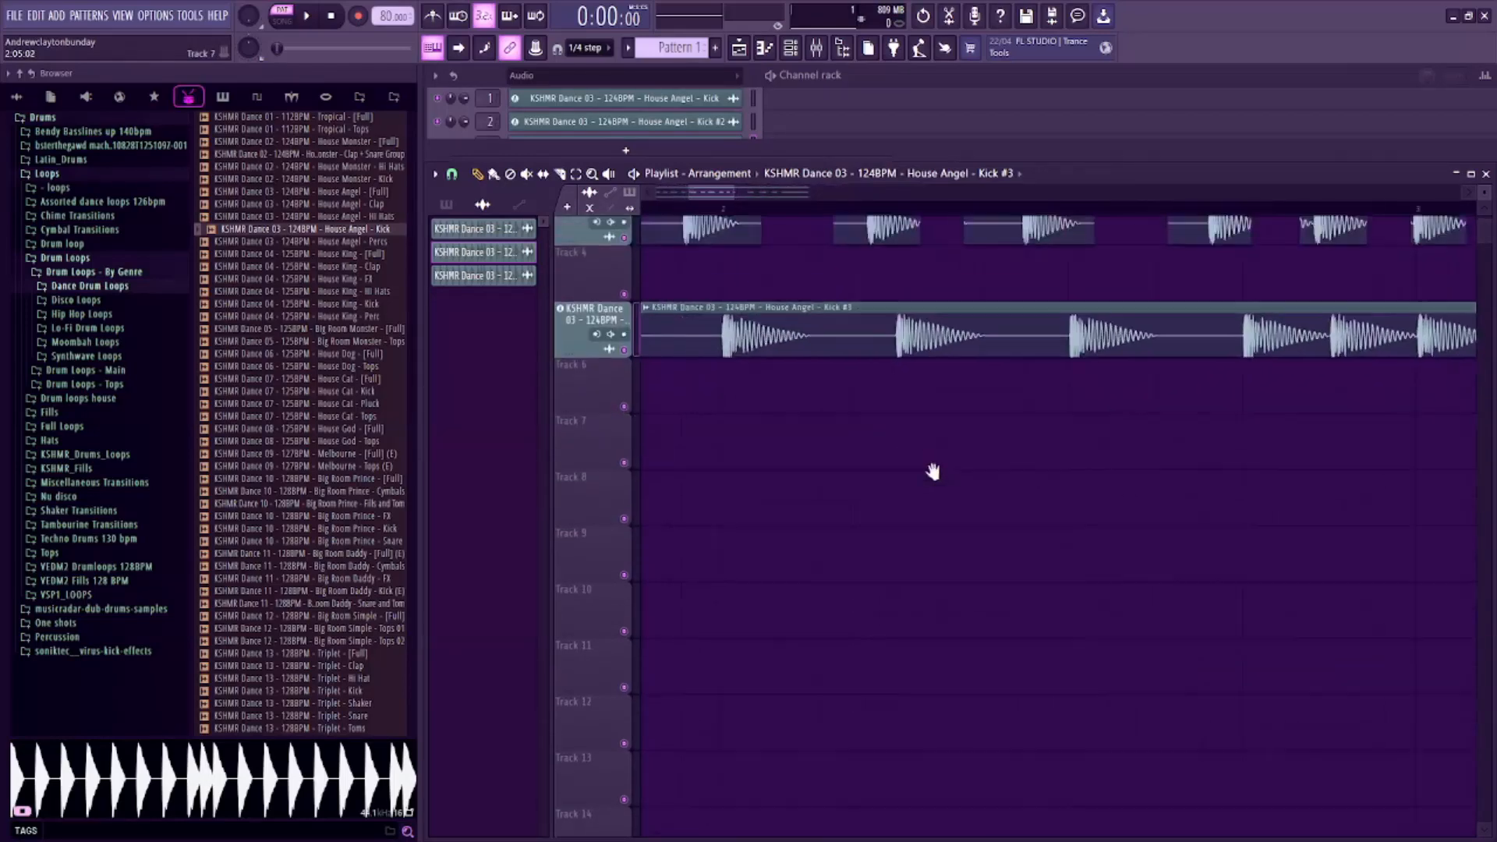
pyautogui.scroll(-6, 1132, 414)
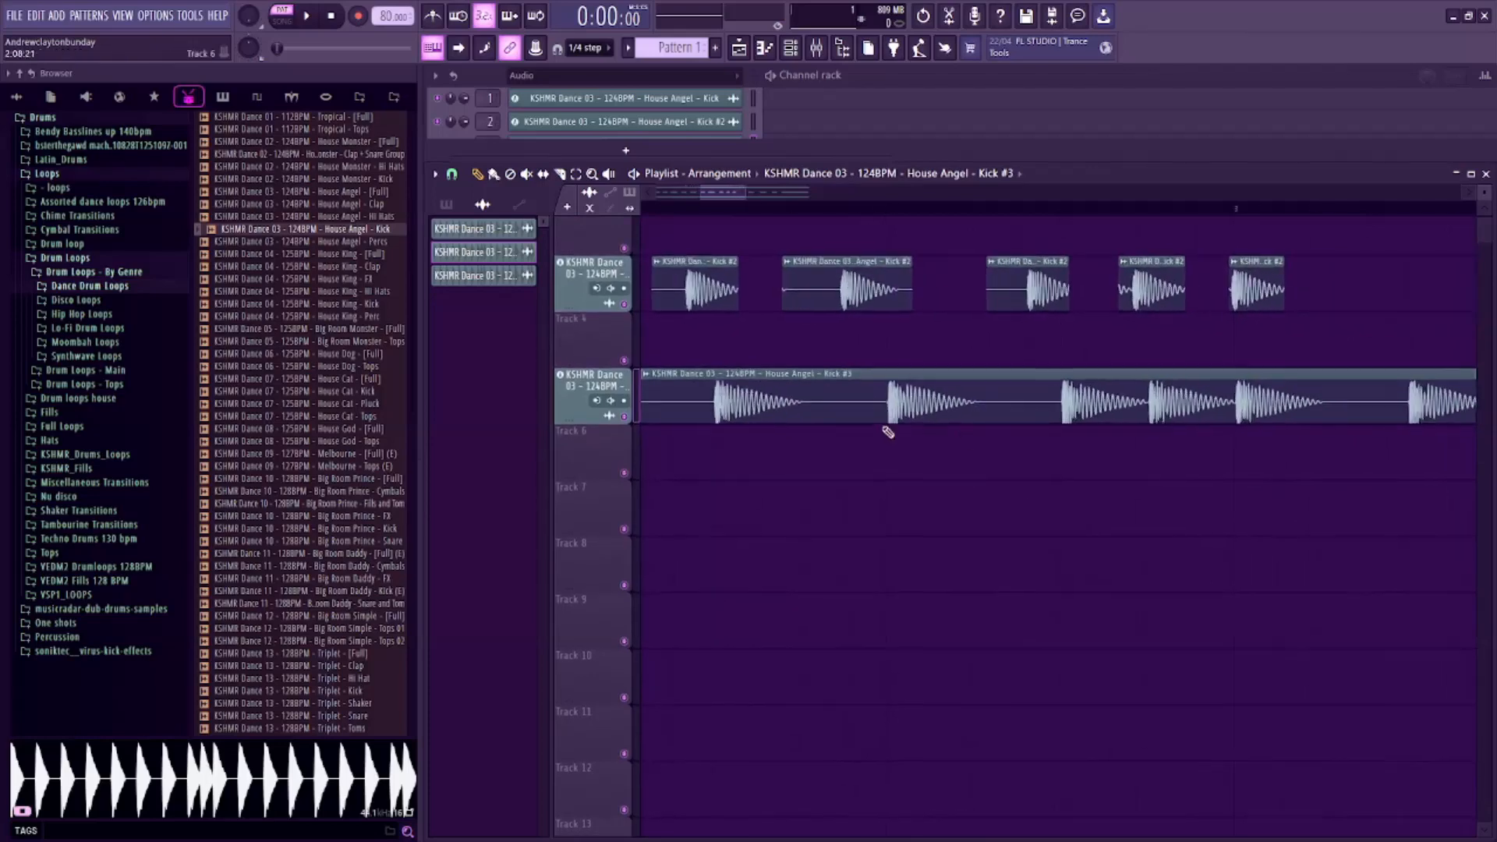